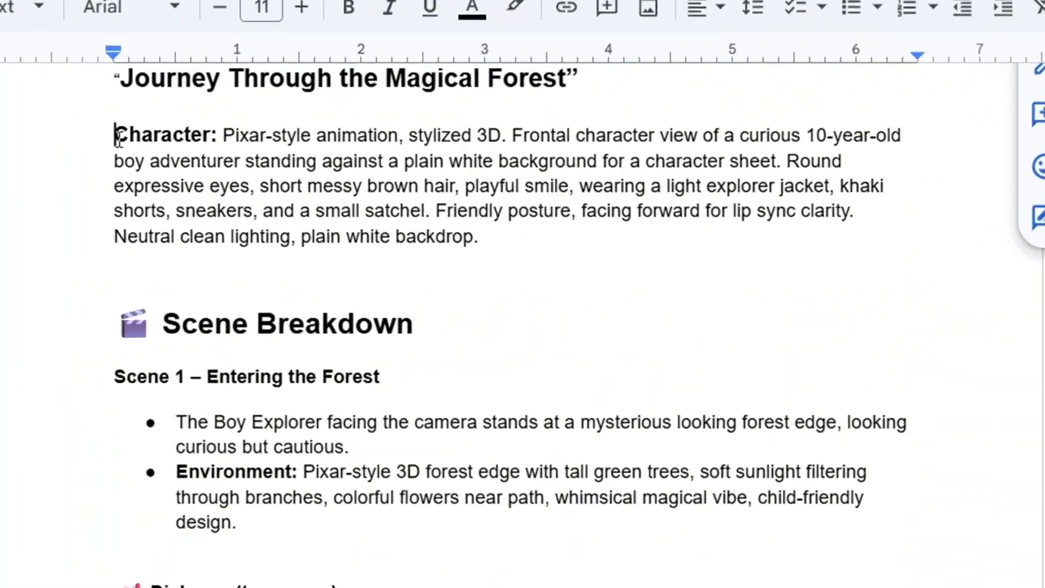
Read through the "Journey Through the Magical Forest" script, from the character description to Scene 7
drag(51, 124, 474, 243)
click(474, 242)
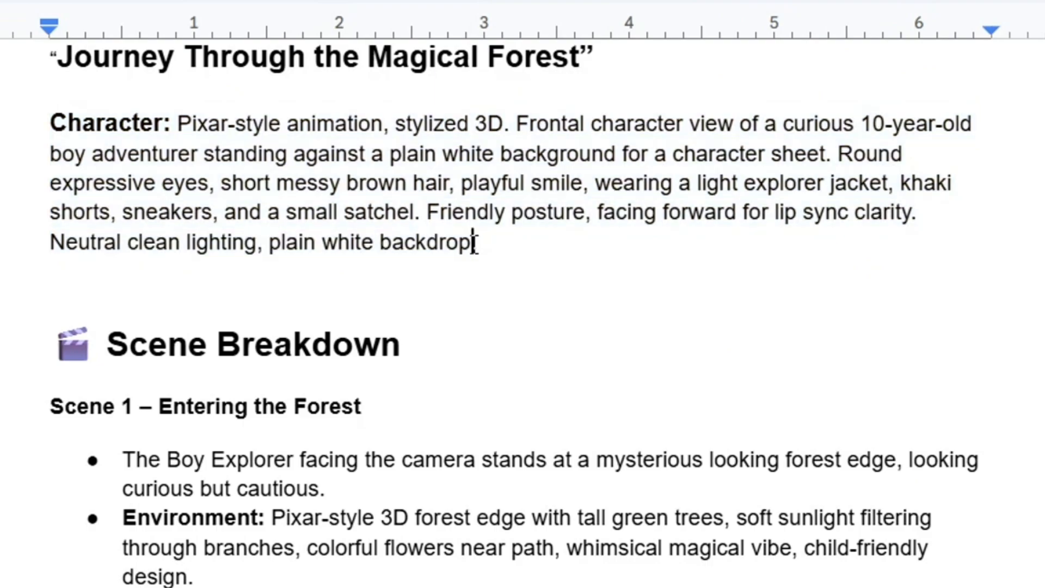
scroll(474, 239, up, 2)
scroll(473, 243, down, 10)
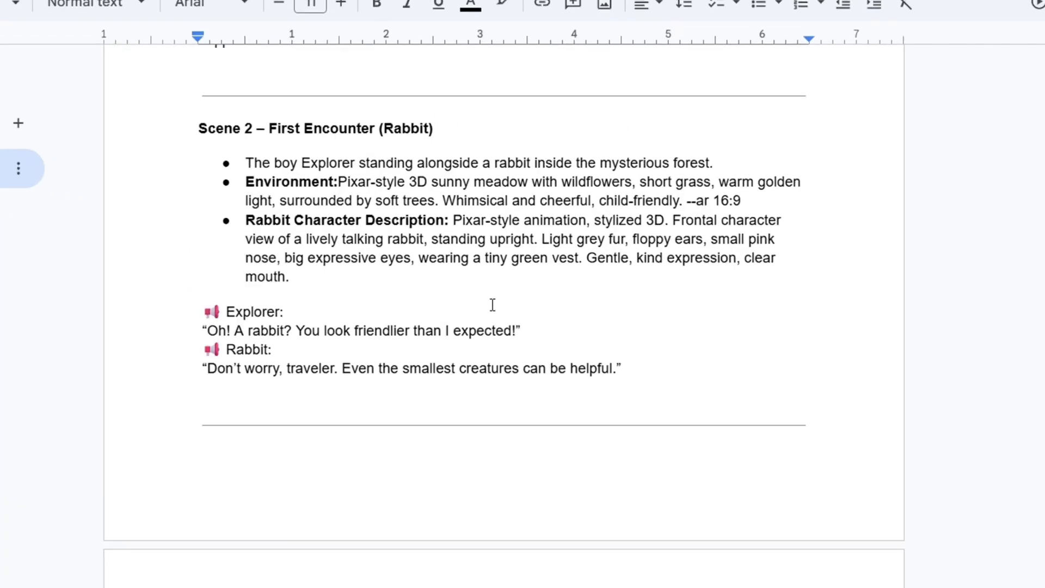
scroll(479, 316, down, 20)
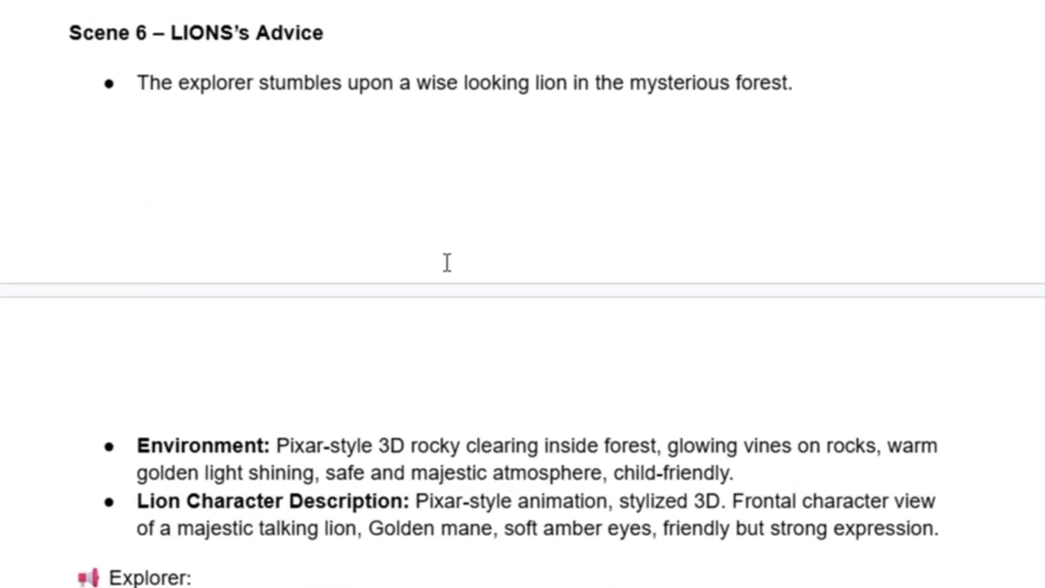
scroll(443, 348, down, 8)
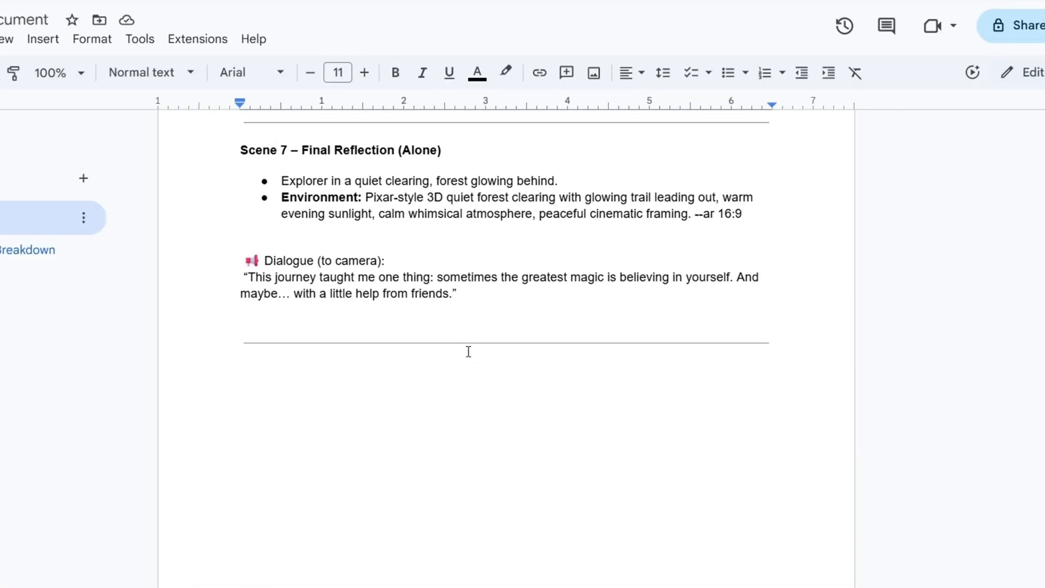
scroll(444, 348, up, 7)
scroll(468, 351, up, 20)
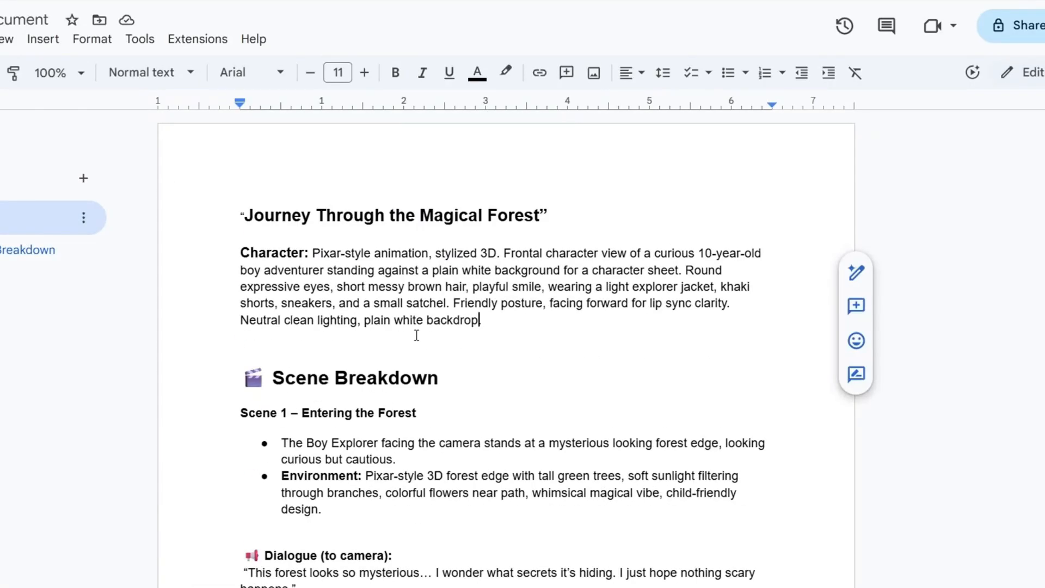
key(ctrl+a)
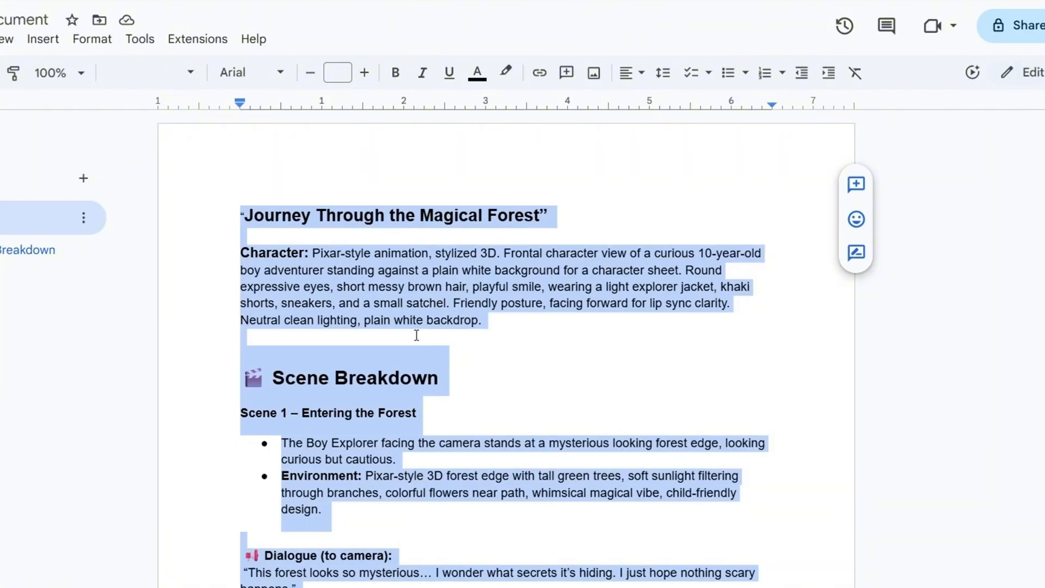
click(417, 335)
scroll(416, 335, down, 13)
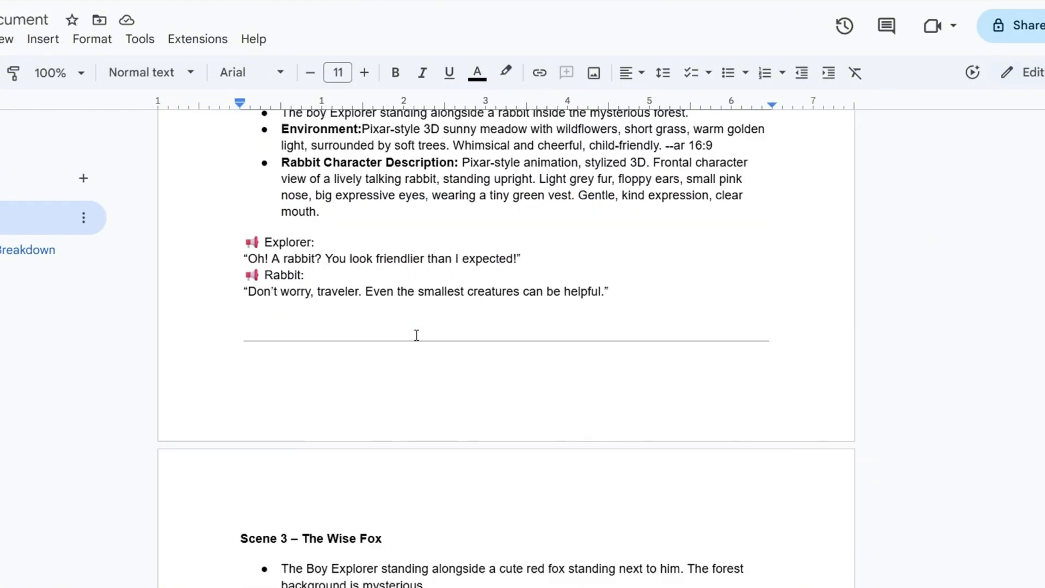
scroll(417, 335, down, 12)
scroll(416, 335, up, 17)
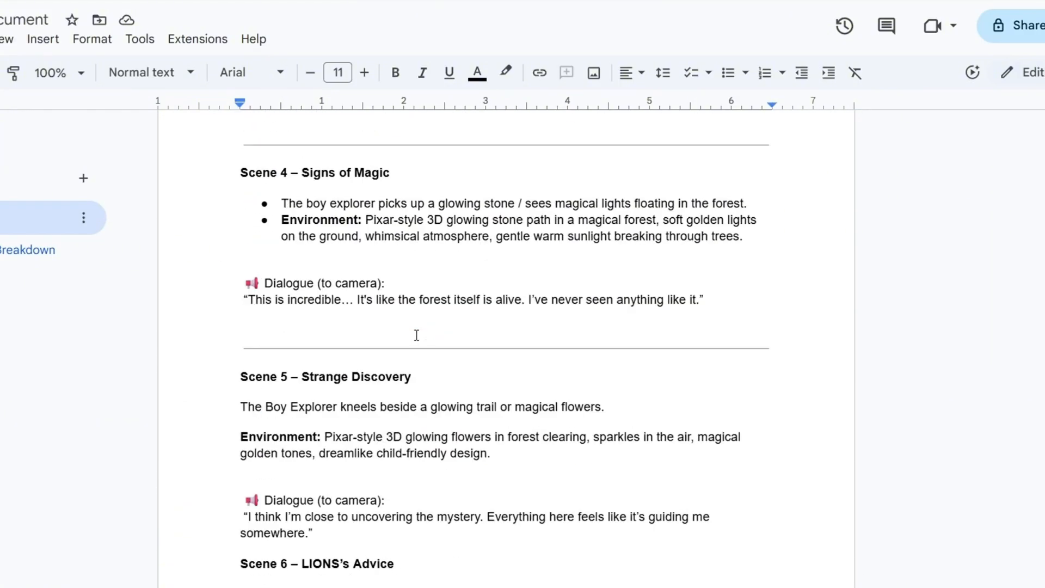
scroll(416, 334, up, 8)
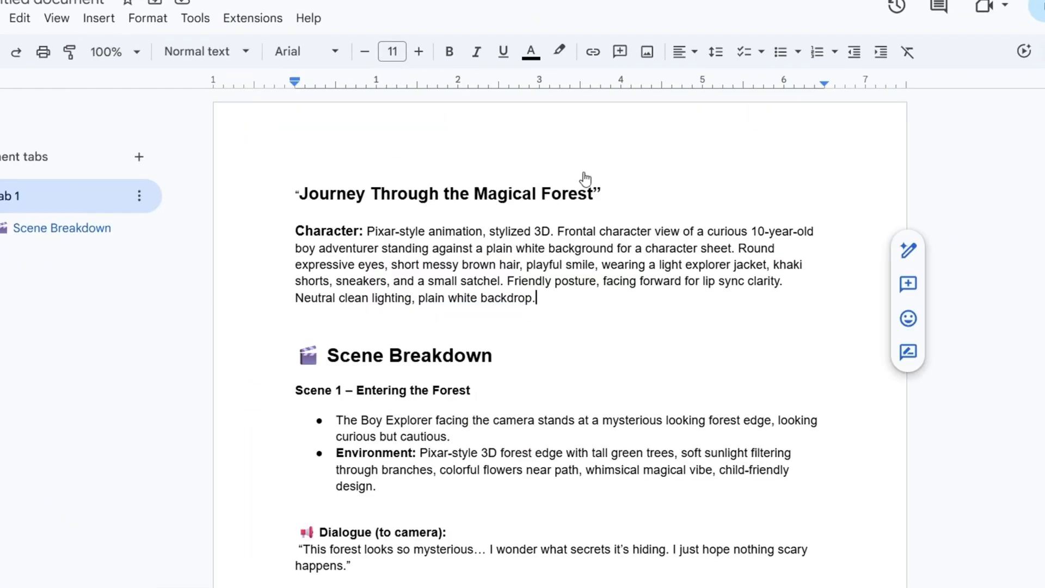
Copy the description following "Character:" in the script and open Nano Banana in Google AI Studio
drag(369, 232, 495, 266)
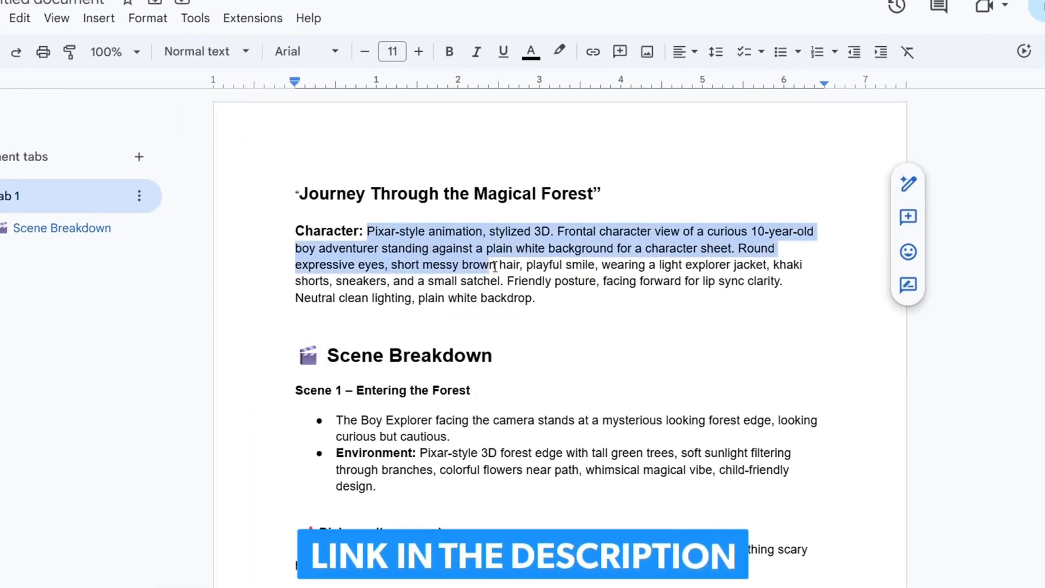
drag(545, 298, 536, 299)
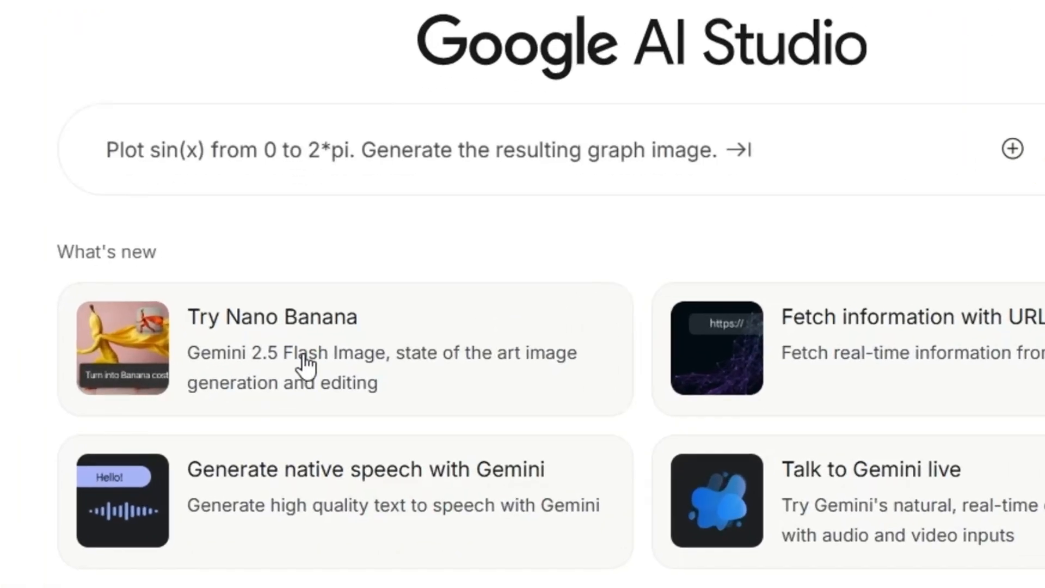
click(304, 366)
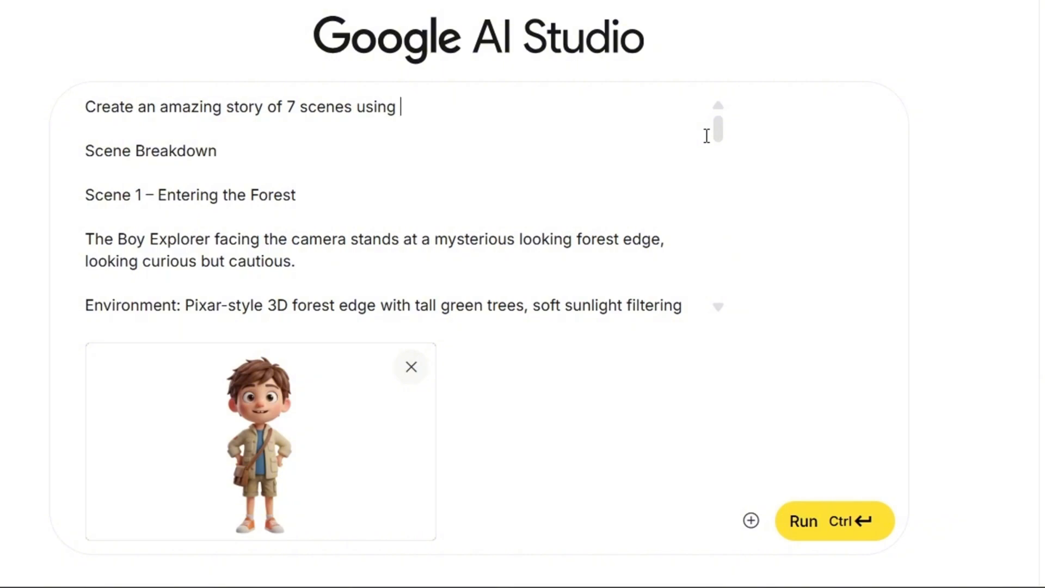
Continue the seven-scene story prompt's opening line with "this image as the main cha"
text(is image a)
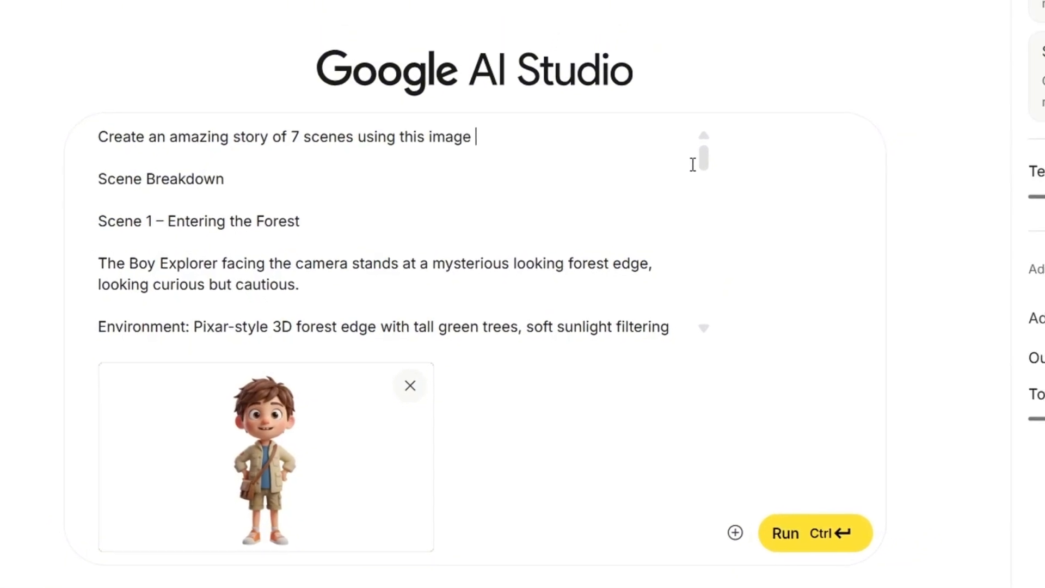
text(s the main )
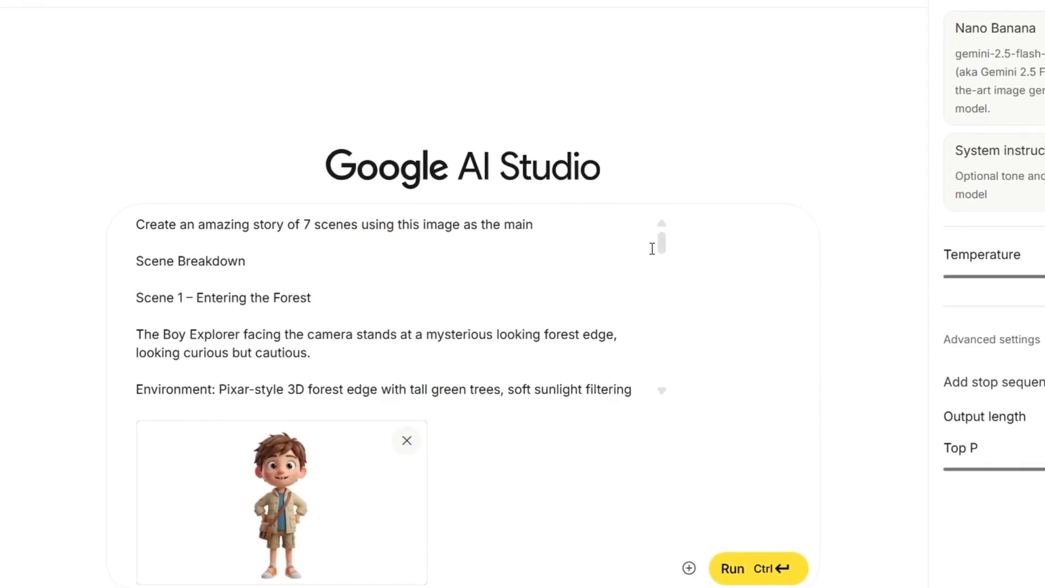
text(cha)
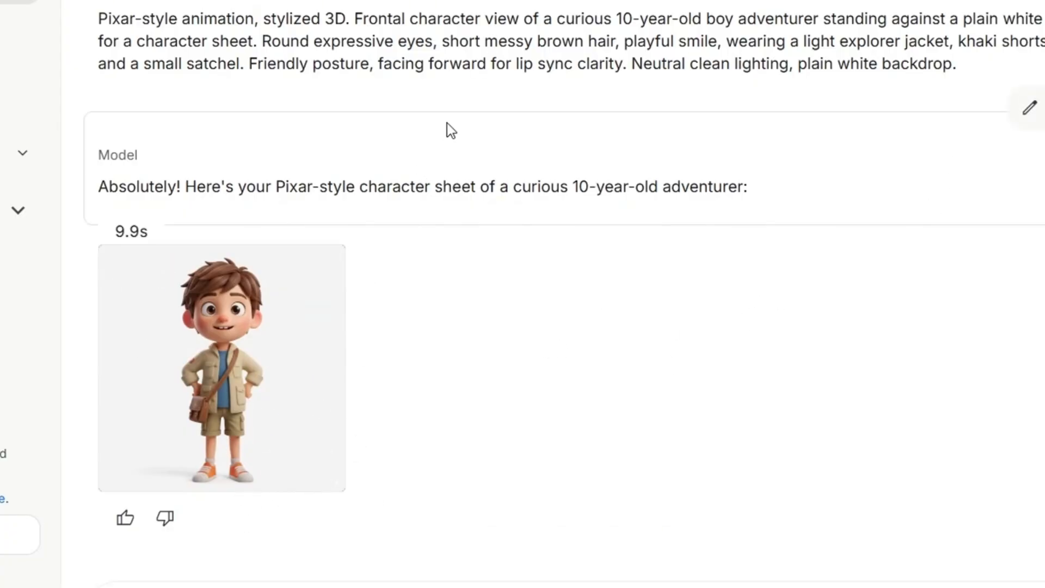
Switch to Canva, place the boy character image in the blank "Add a heading" design and enlarge it to nearly the full page height
mouse_move(277, 474)
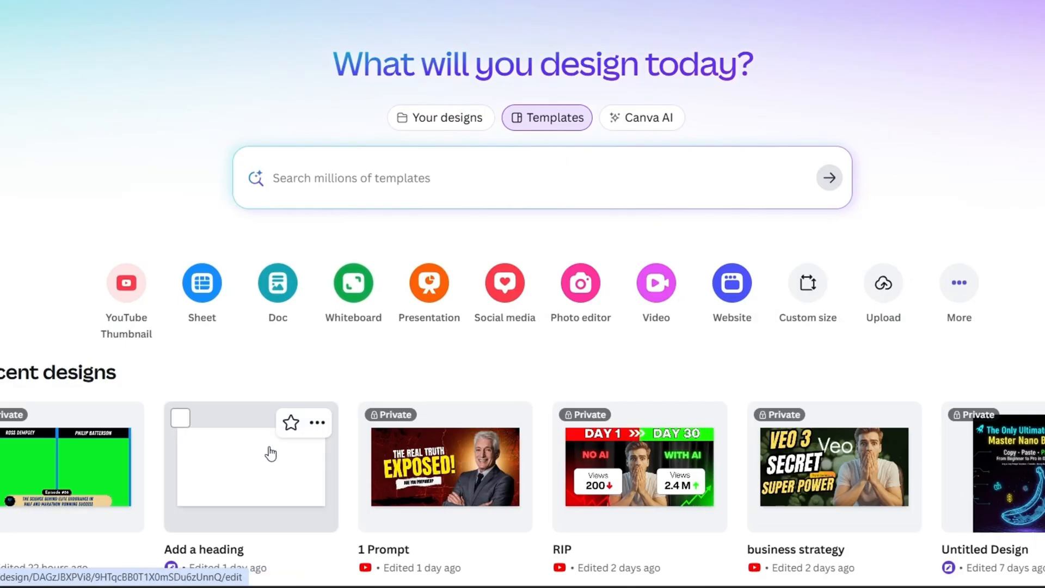
click(270, 454)
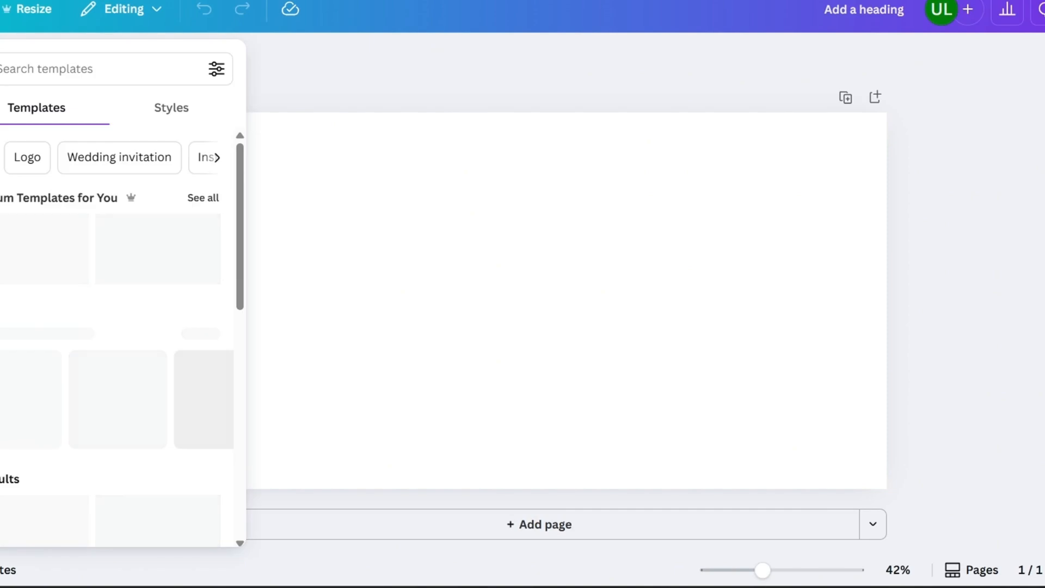
drag(308, 559, 111, 331)
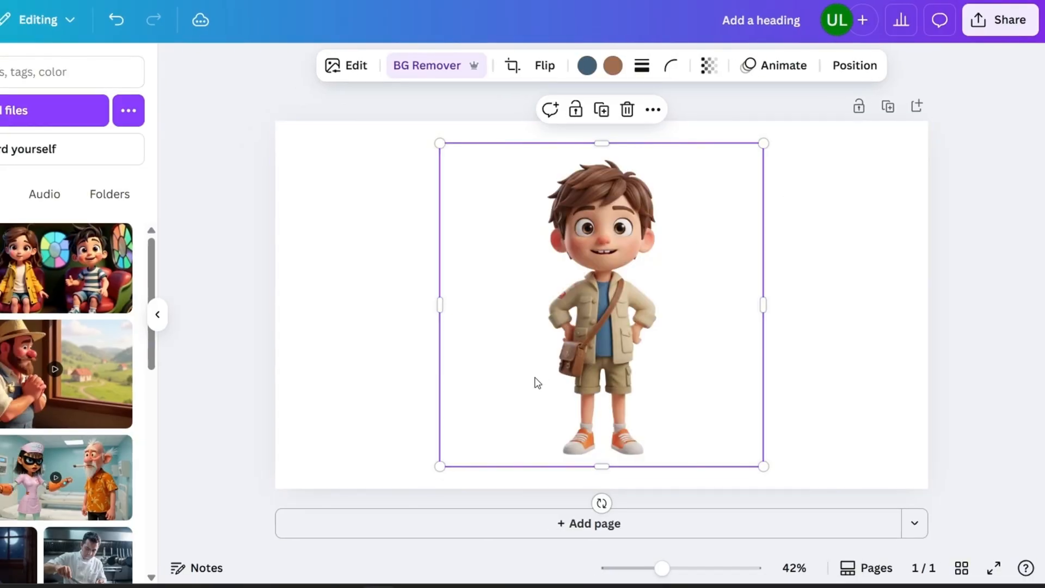
drag(441, 467, 419, 488)
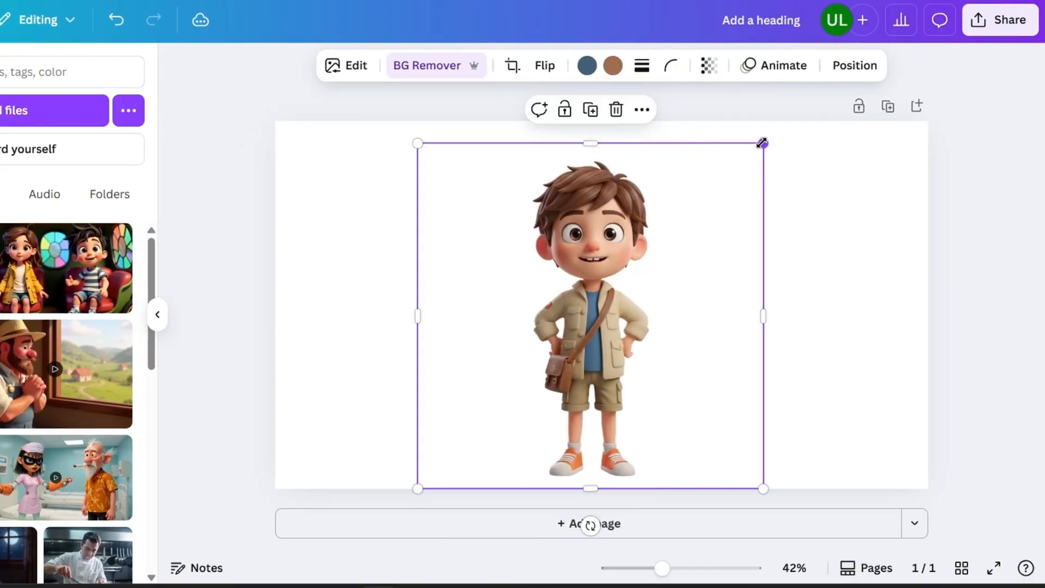
drag(762, 143, 779, 132)
Download the design as a PNG at 1,920 × 1,080 px
click(999, 20)
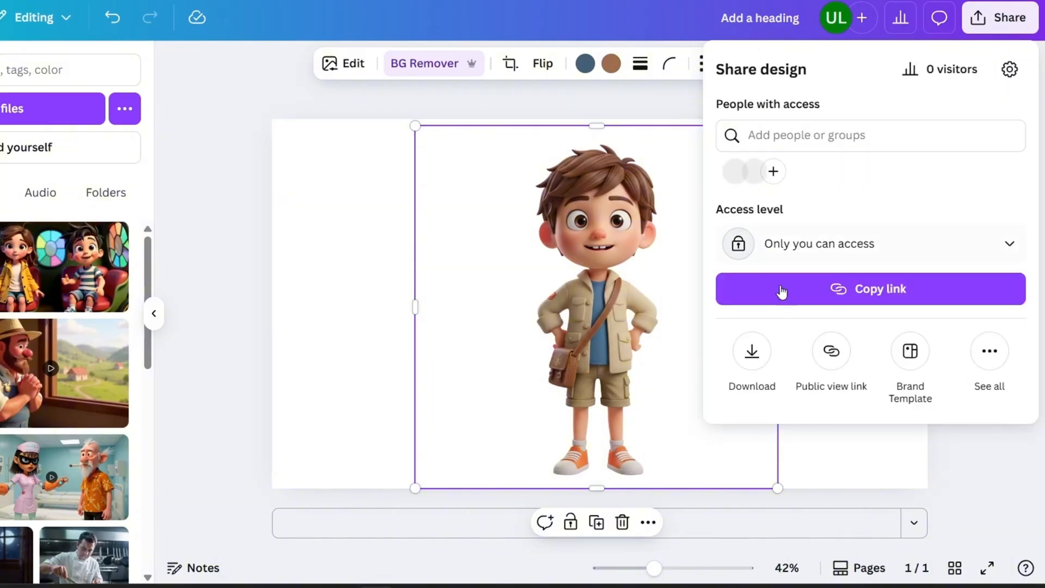
click(752, 363)
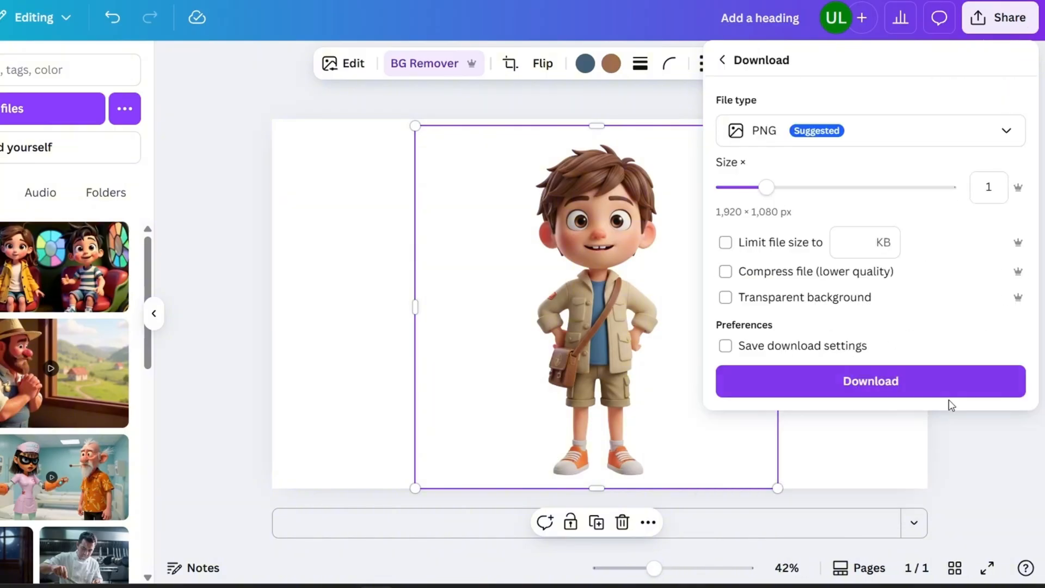
click(868, 388)
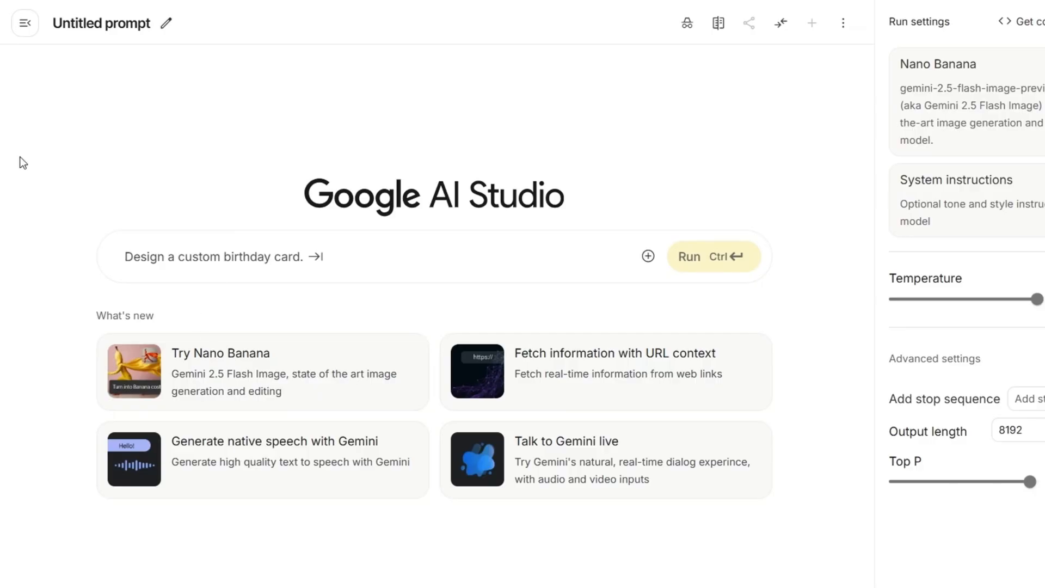
In Google AI Studio, start a Nano Banana prompt, attach the boy image and replace the sample text with the seven-scene story prompt
click(240, 382)
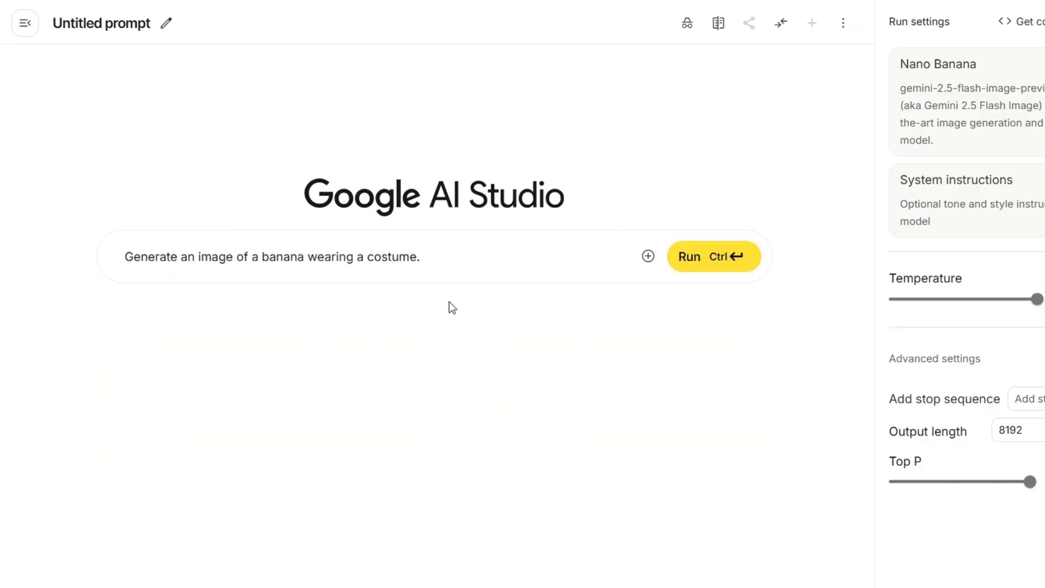
key(ctrl+v)
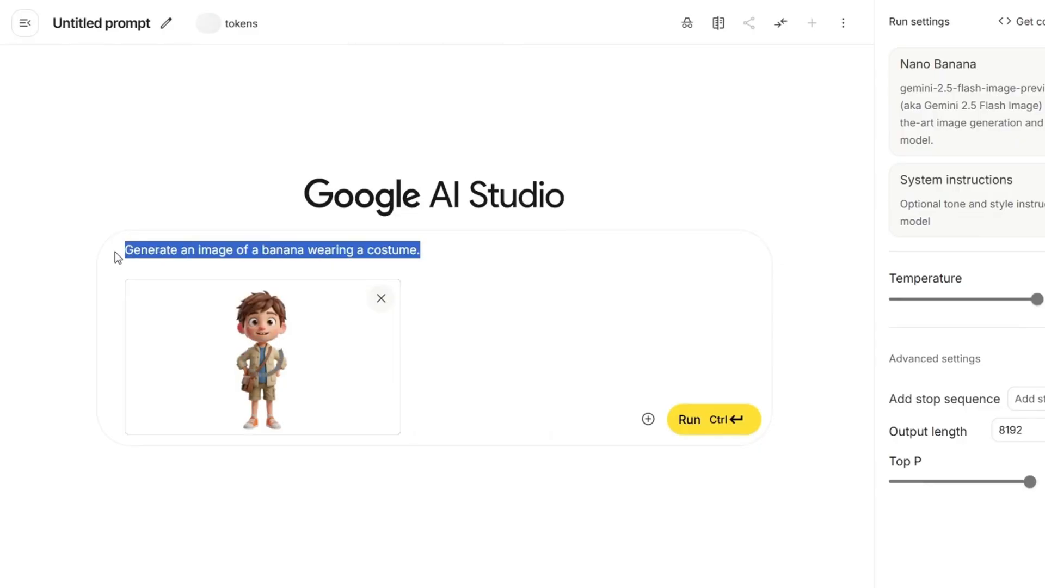
key(ctrl+v)
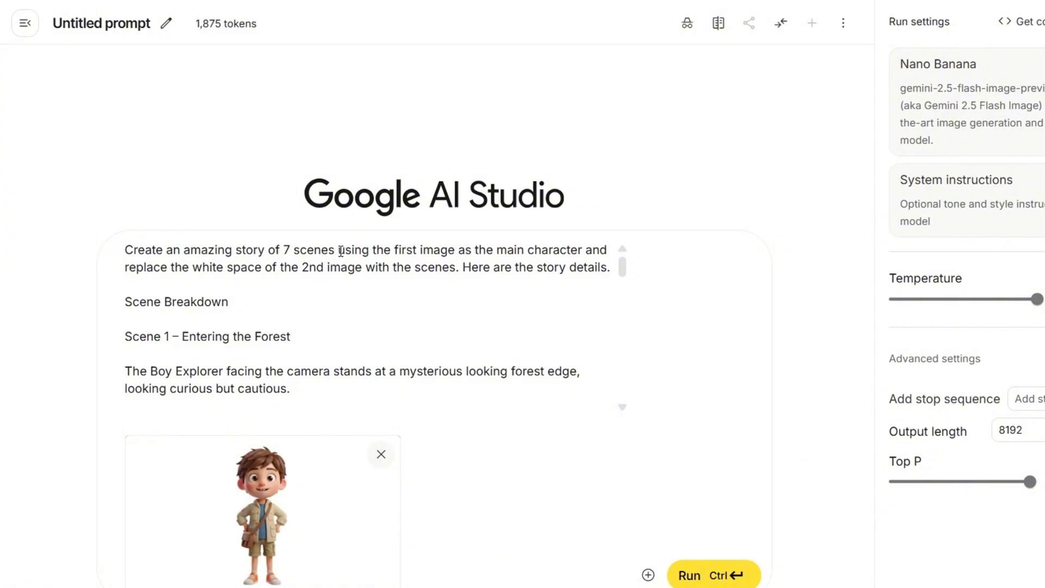
Reword the end of the prompt's opening paragraph to "using this image as the main character (the boy explorer"
drag(400, 251, 611, 267)
key(BackSpace)
text(using this im)
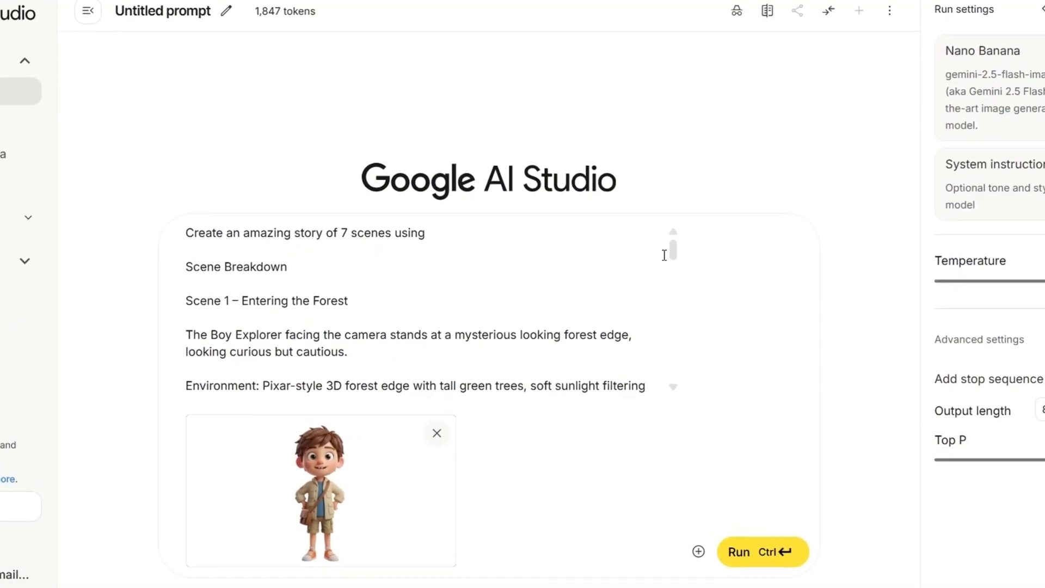
text(age as the main character()
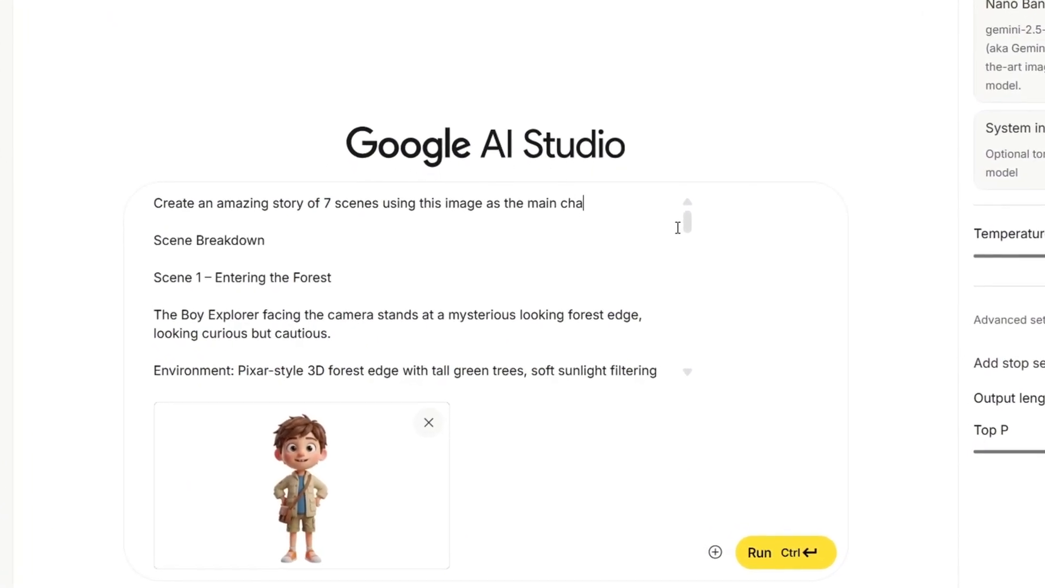
text(the boy explore)
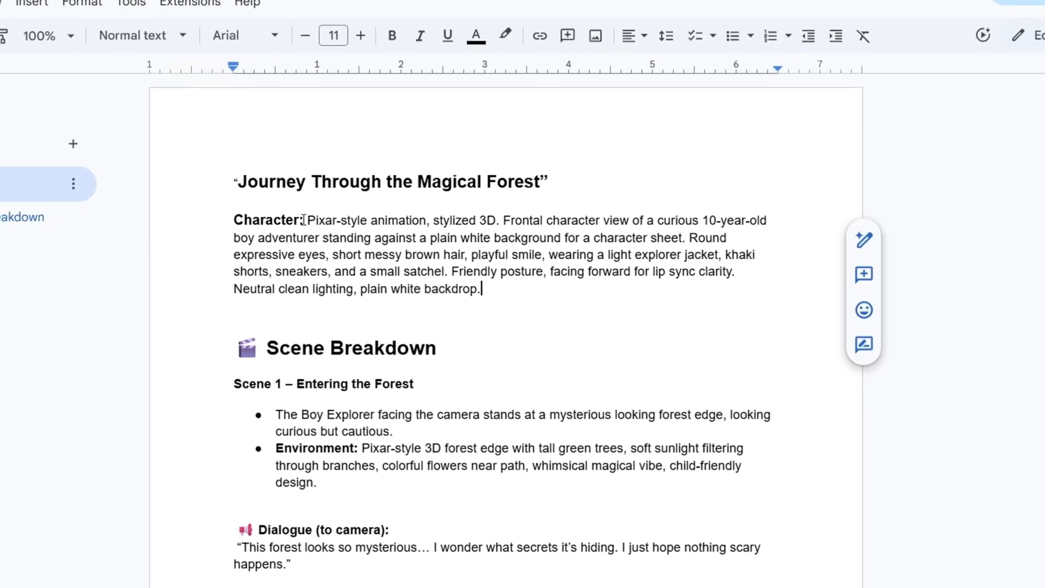
Select the character description in the Google Docs script, and run the seven-scene story prompt in Google AI Studio
drag(307, 220, 481, 289)
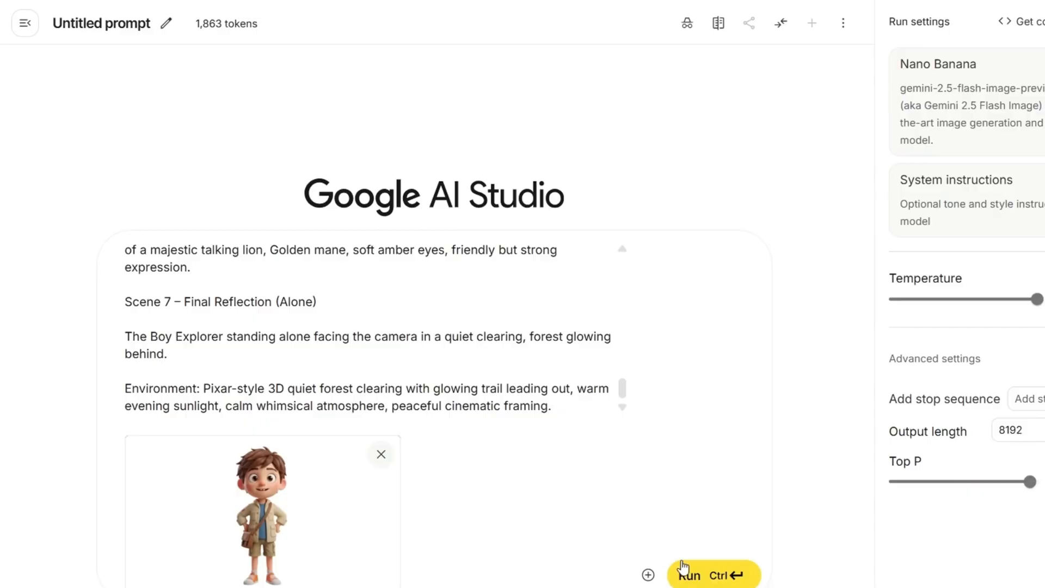
click(687, 574)
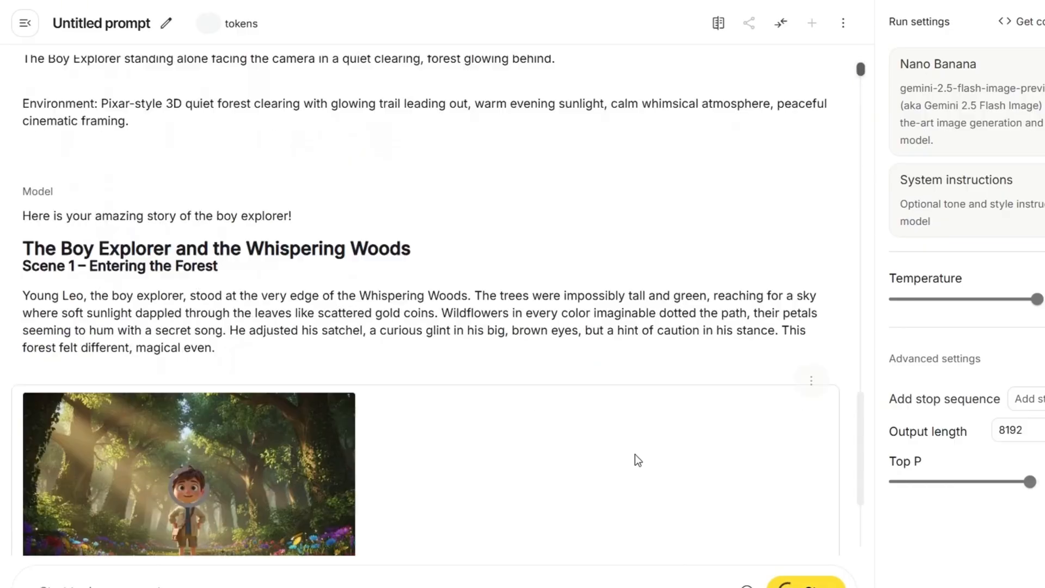
Review the generated story text and images from Scene 1 to Scene 7
scroll(249, 326, down, 20)
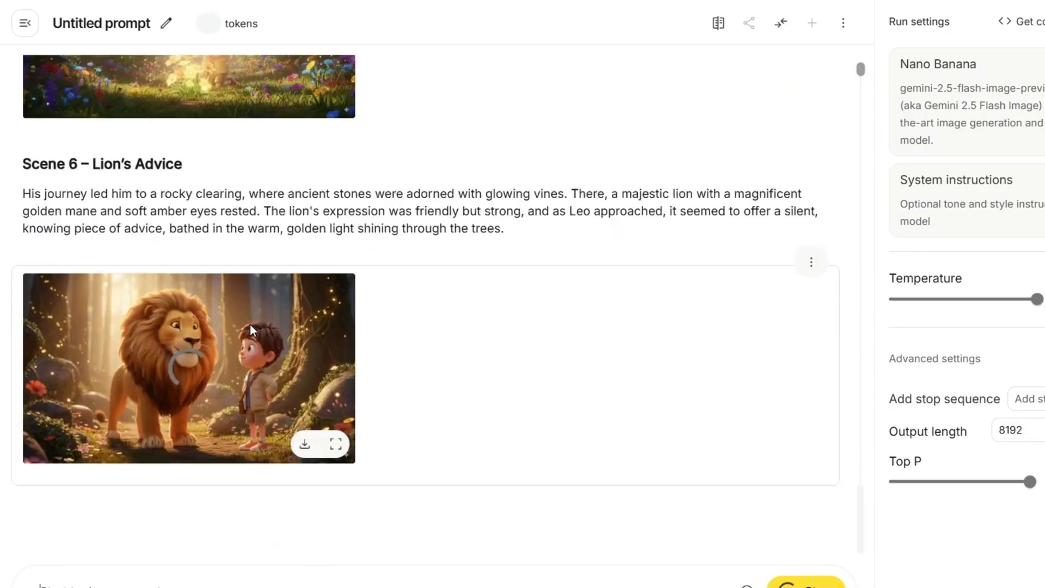
scroll(249, 324, down, 5)
scroll(250, 325, up, 4)
scroll(250, 325, down, 4)
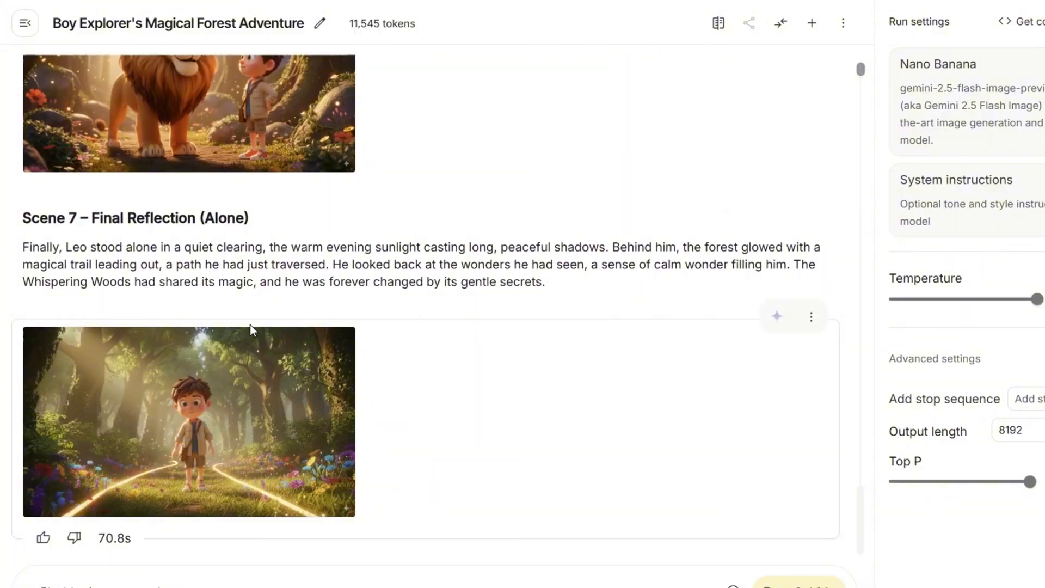
scroll(250, 326, up, 20)
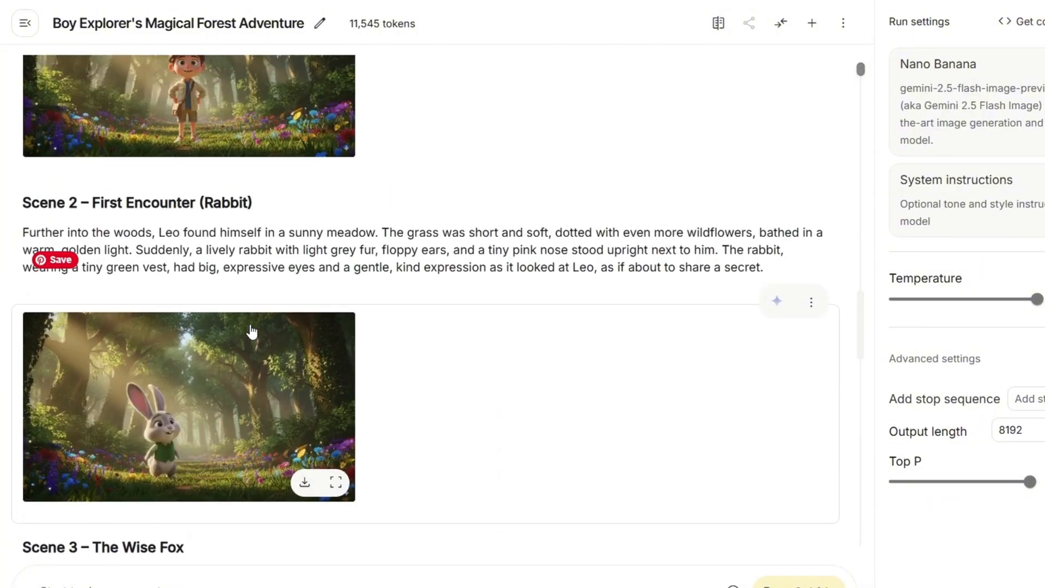
scroll(251, 332, down, 5)
scroll(251, 332, up, 2)
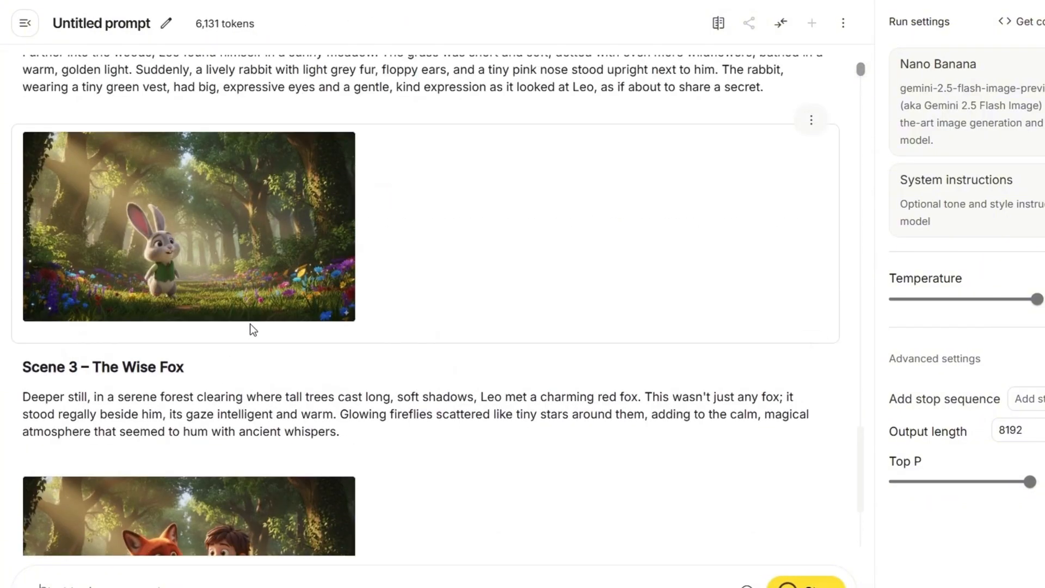
scroll(253, 330, down, 5)
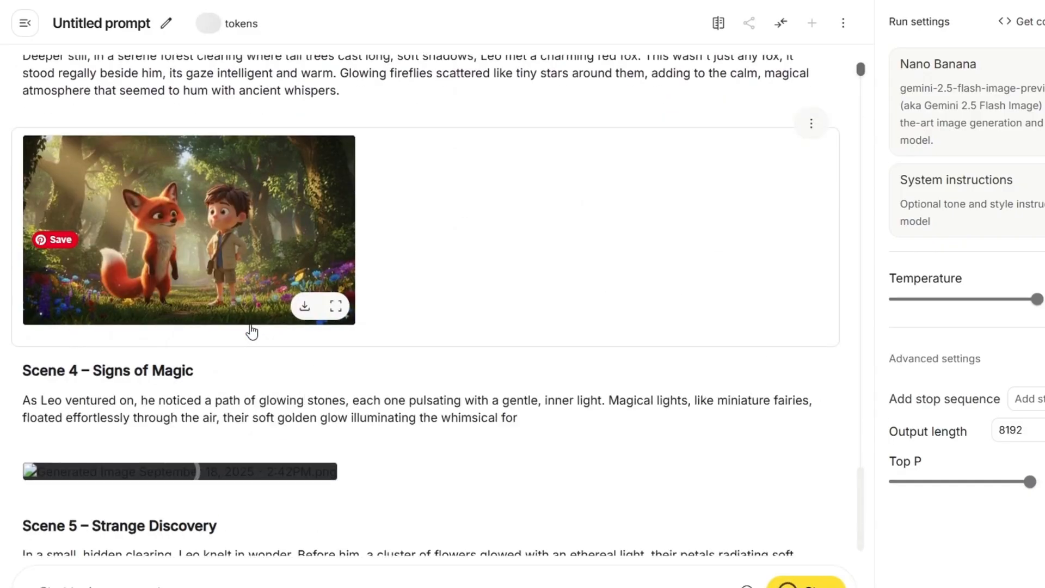
Look through the text and images for Scenes 2, 3 and 4 in the generated story
scroll(252, 327, down, 2)
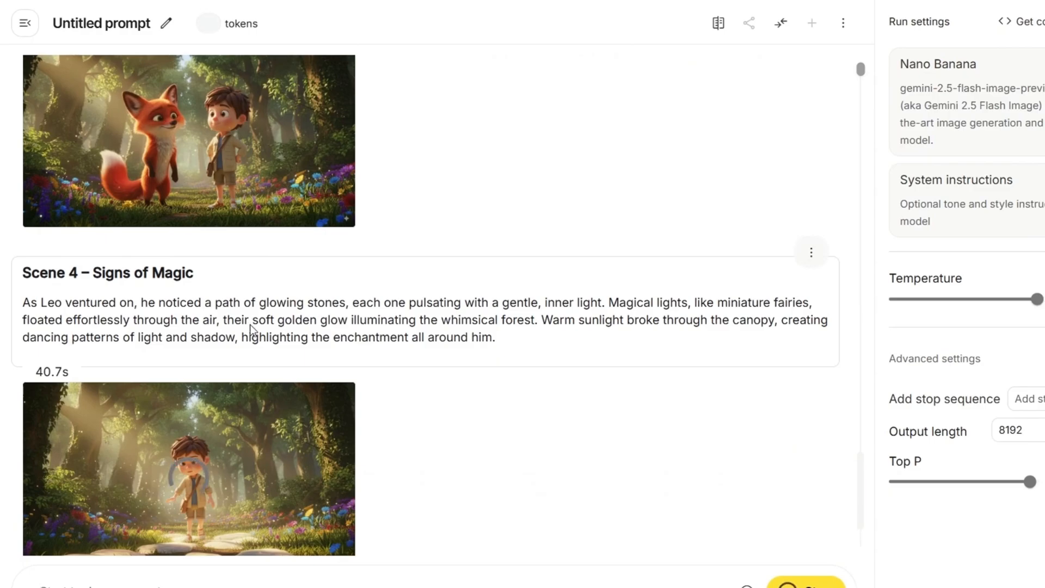
scroll(250, 329, down, 1)
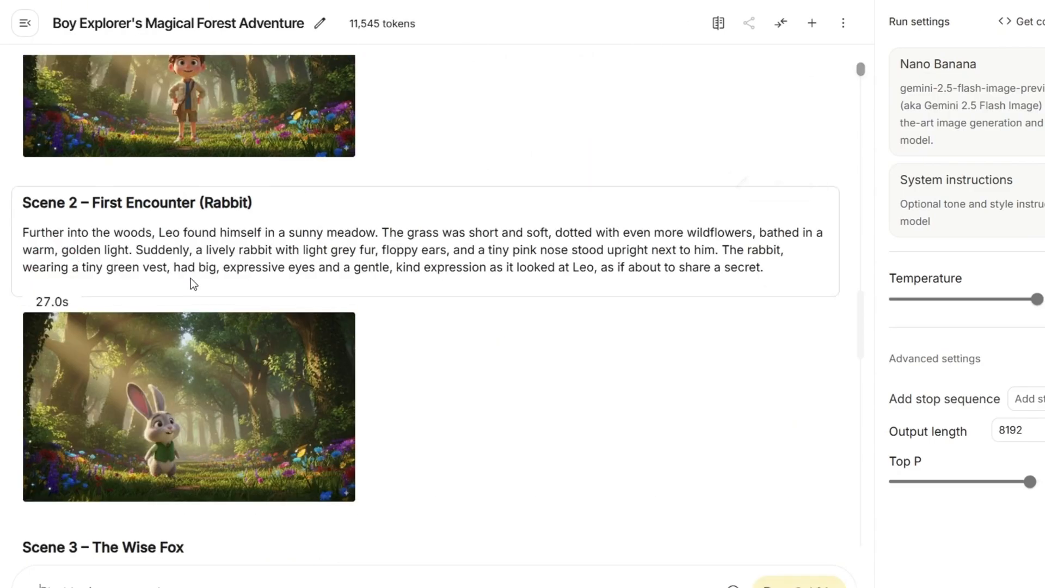
scroll(256, 205, down, 20)
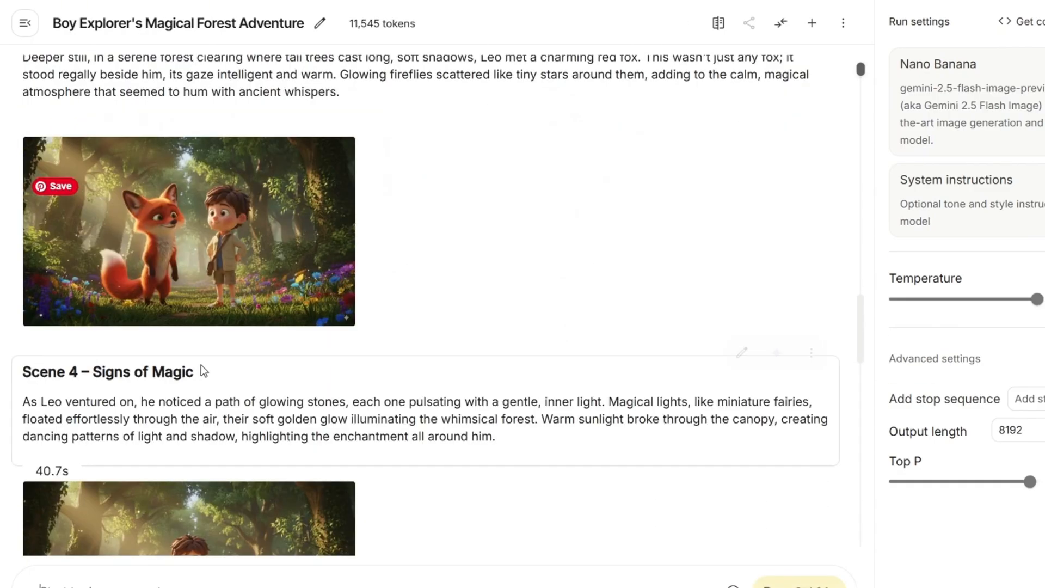
scroll(203, 372, down, 5)
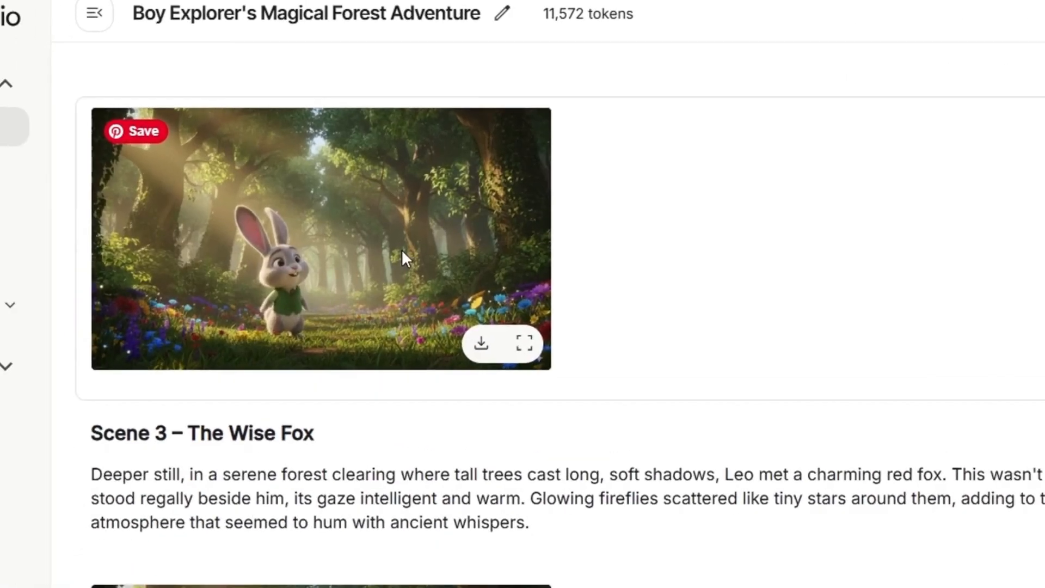
Inspect the Scene 2 rabbit image and enlarge the generated image of the boy standing beside the rabbit
click(402, 249)
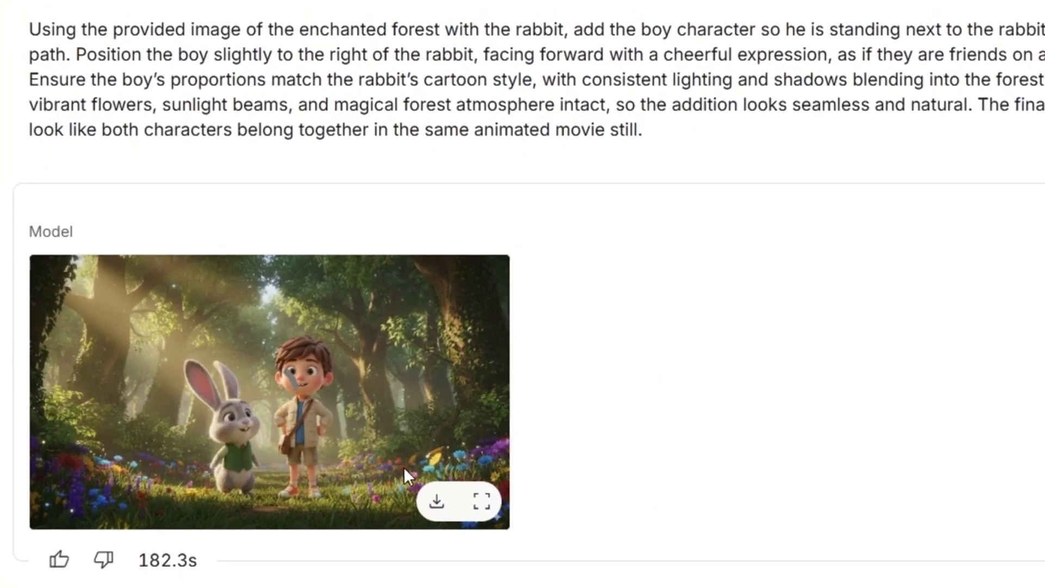
click(483, 502)
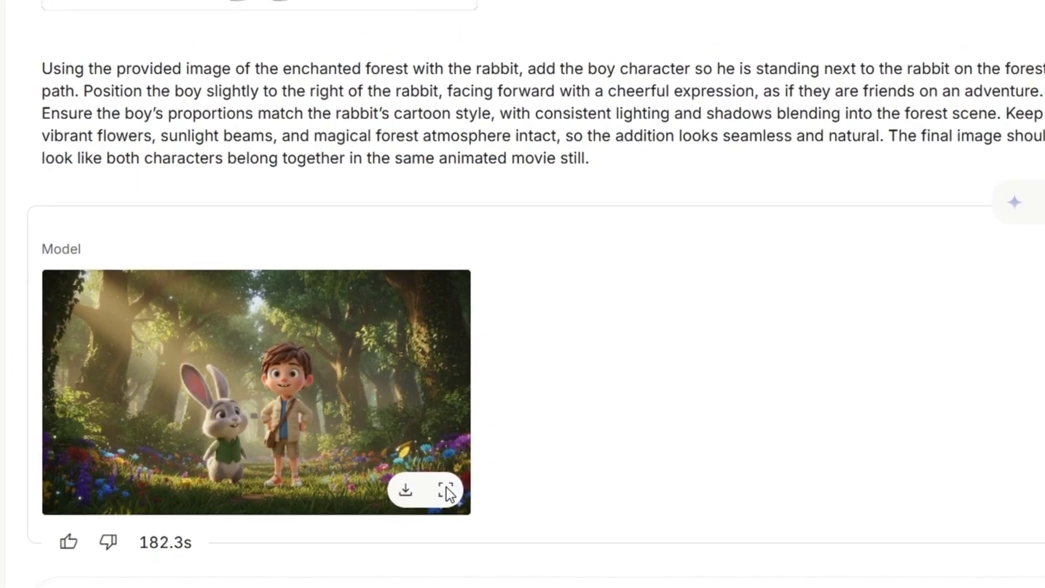
click(446, 488)
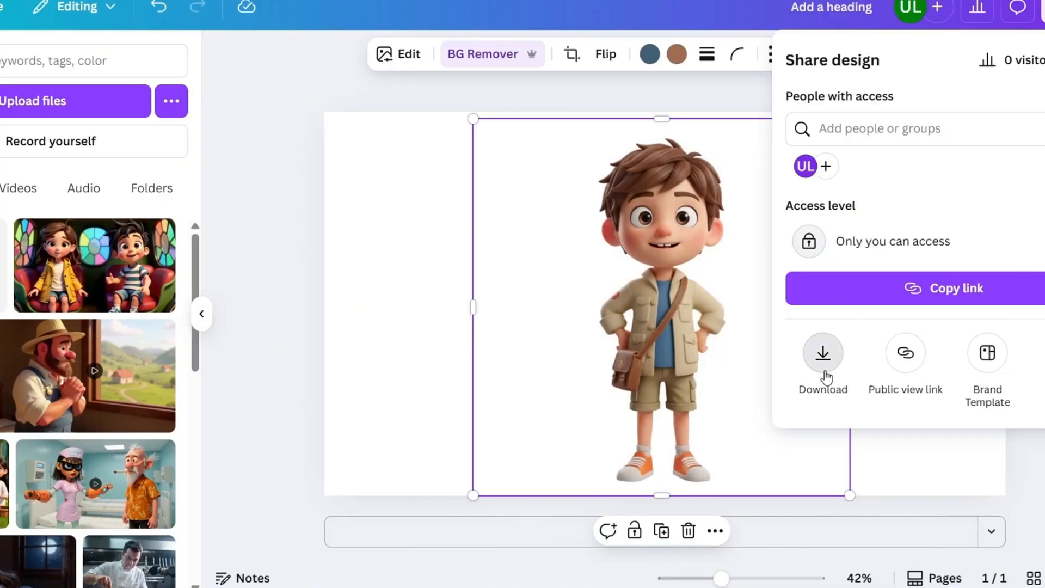
Switch to Canva and open the download options for the boy character design on a white background
click(824, 371)
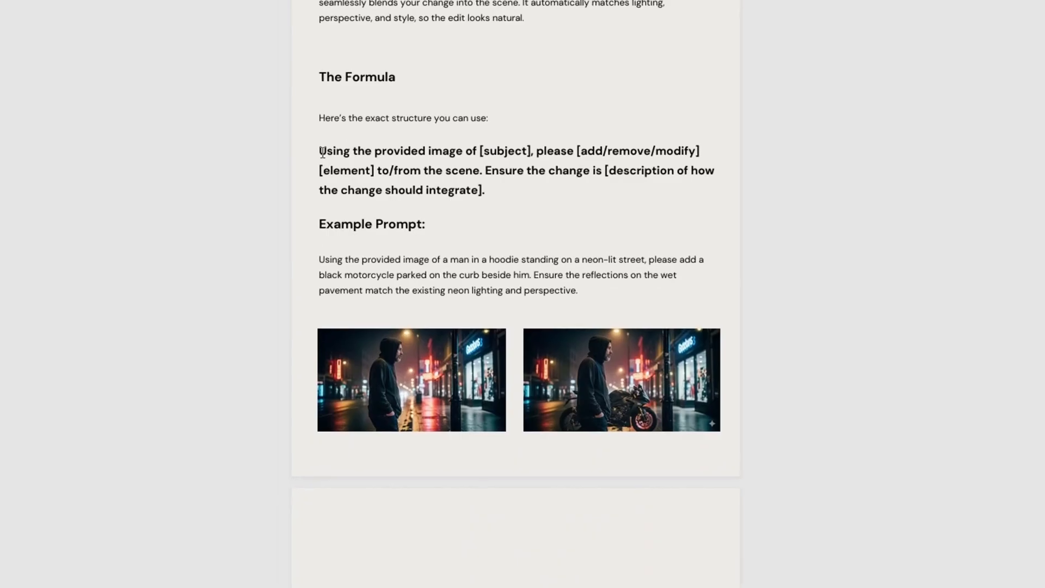
In the Nano Banana prompt guide, highlight the formula for adding, removing or modifying an element in a provided image
drag(319, 145, 469, 204)
click(473, 204)
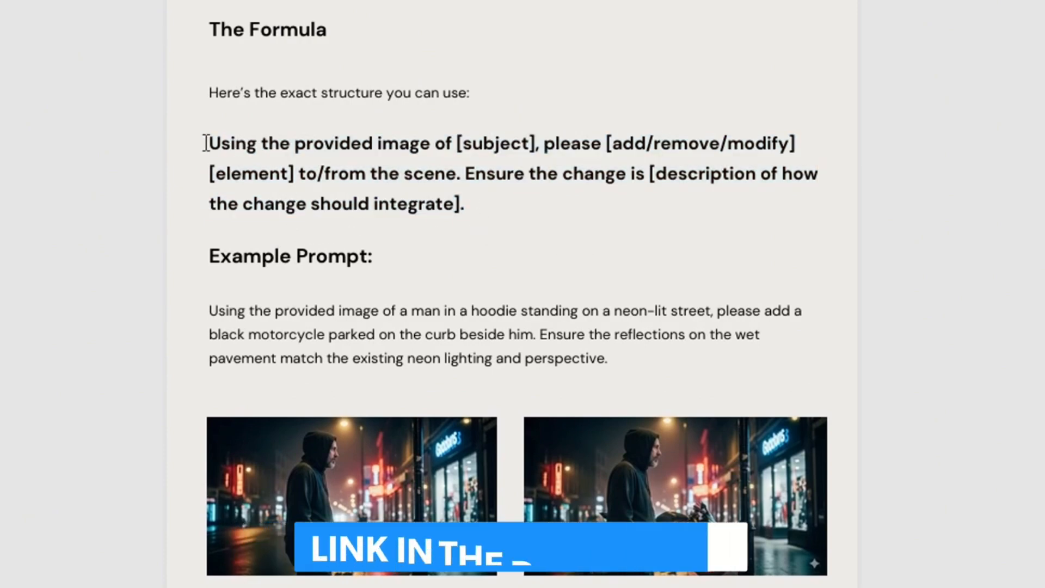
drag(209, 145, 513, 206)
click(511, 207)
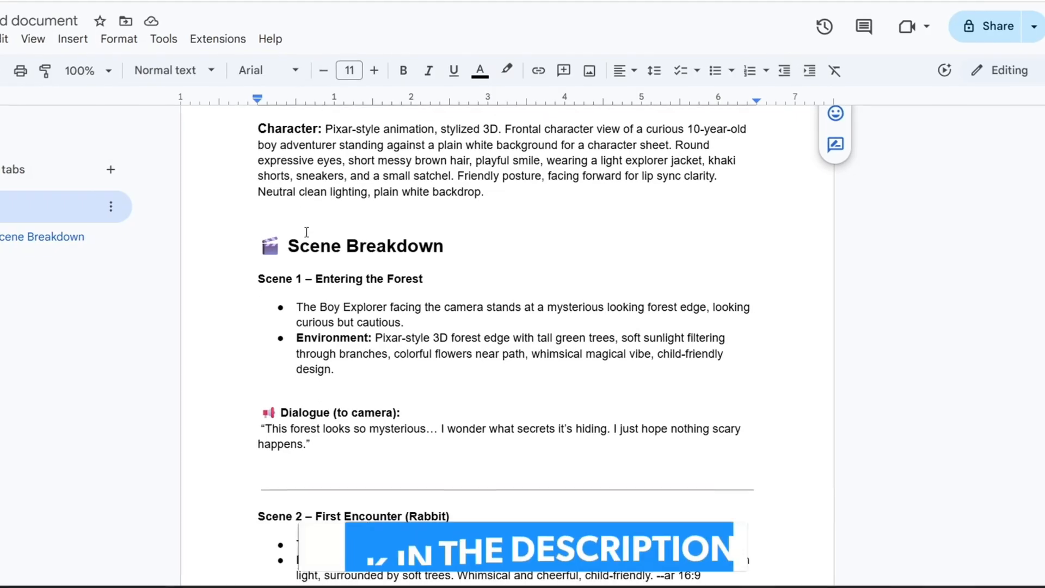
Browse the Nano Banana prompt guide from the Introduction through to the Best Practices chapter
scroll(306, 232, up, 1)
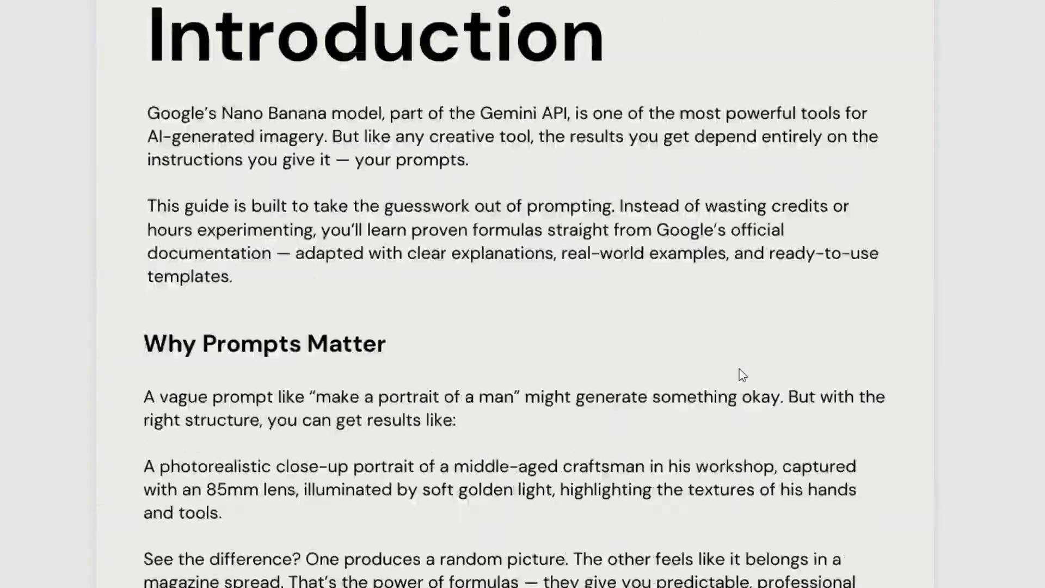
scroll(739, 369, down, 20)
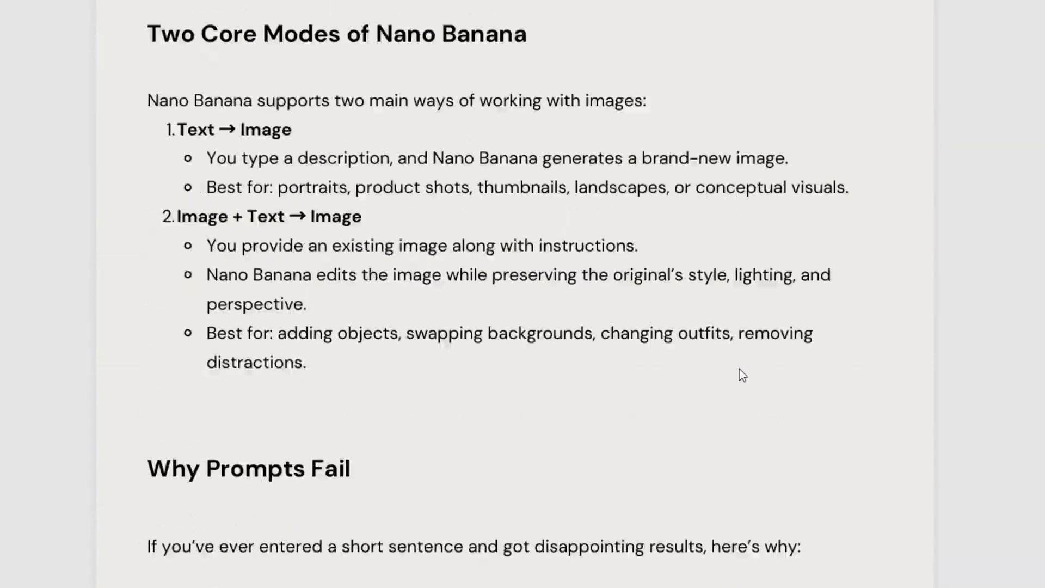
scroll(739, 369, down, 20)
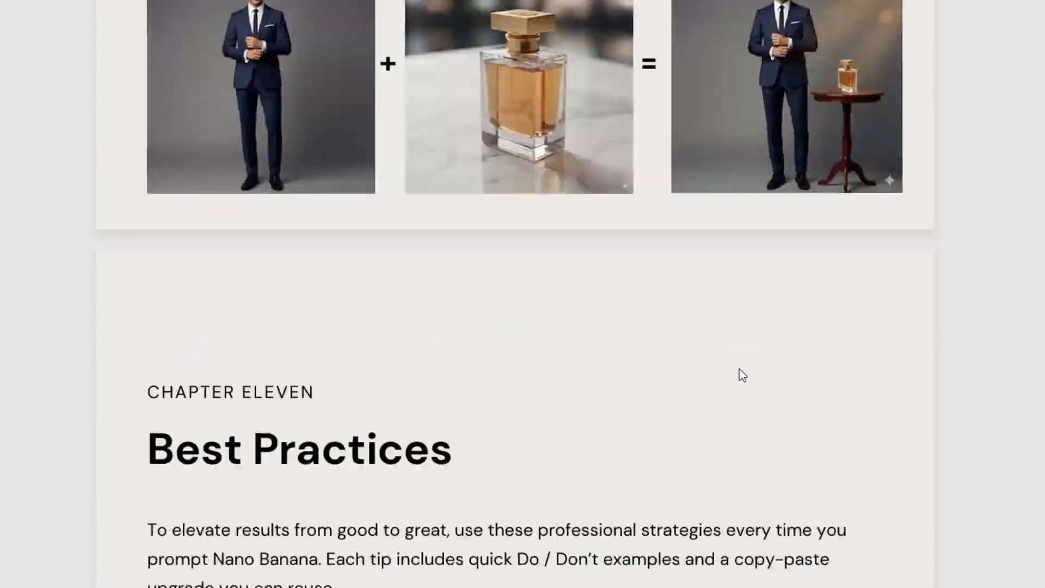
scroll(740, 369, down, 20)
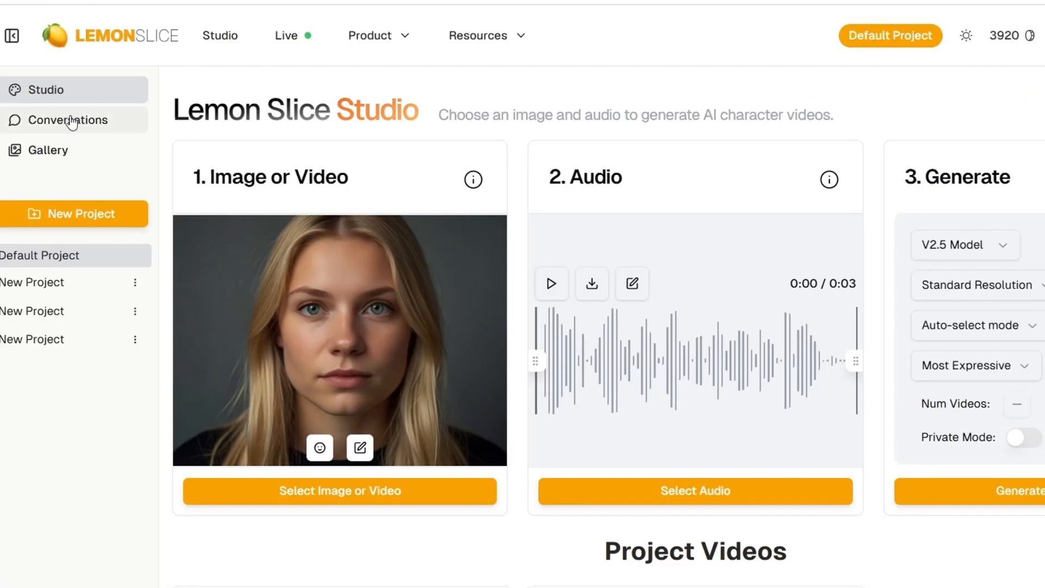
In Lemon Slice Conversations, load the image of the boy alone in the forest and delete the extra second character
click(69, 123)
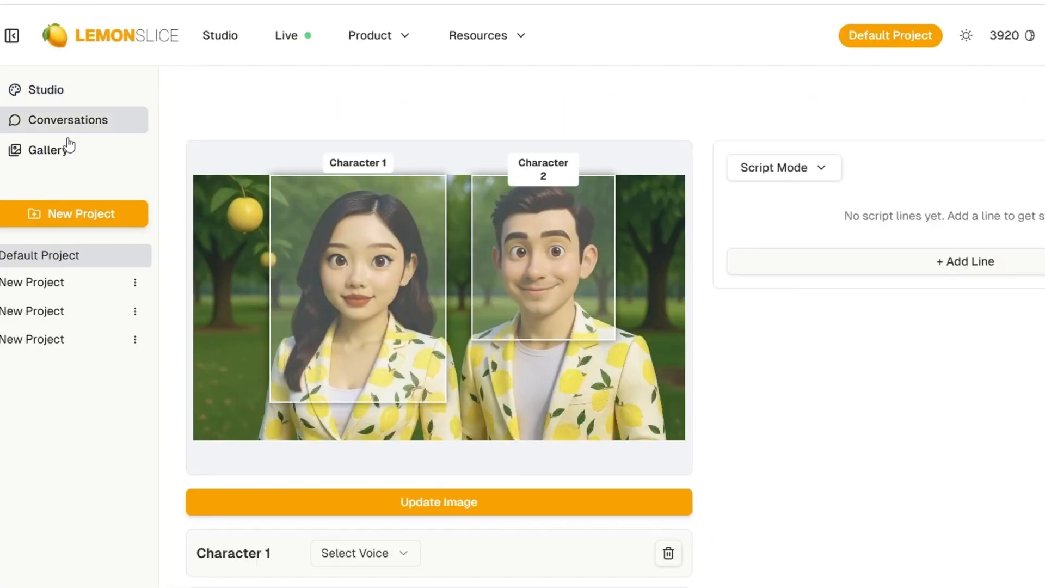
click(448, 355)
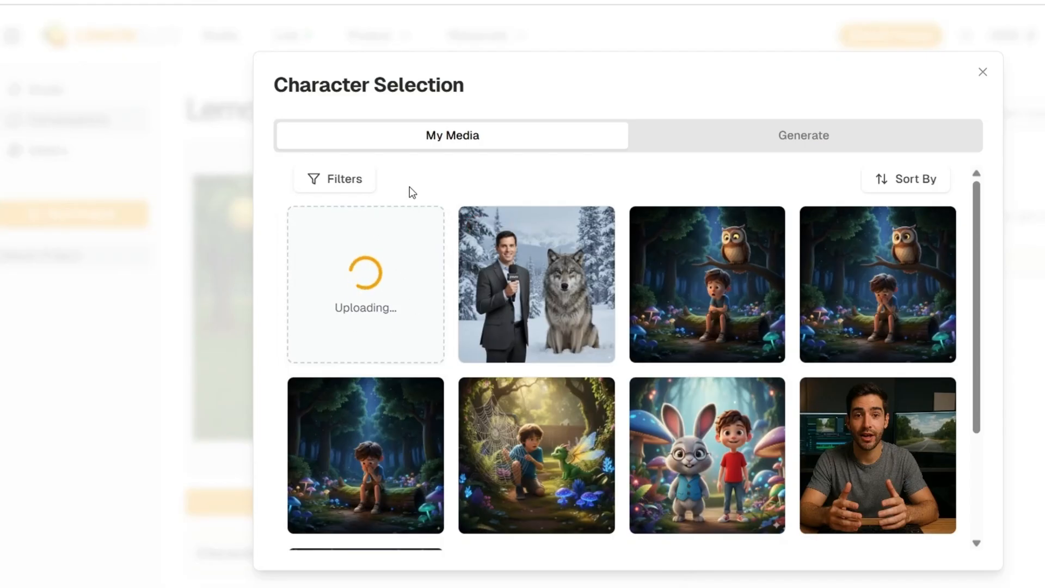
click(537, 272)
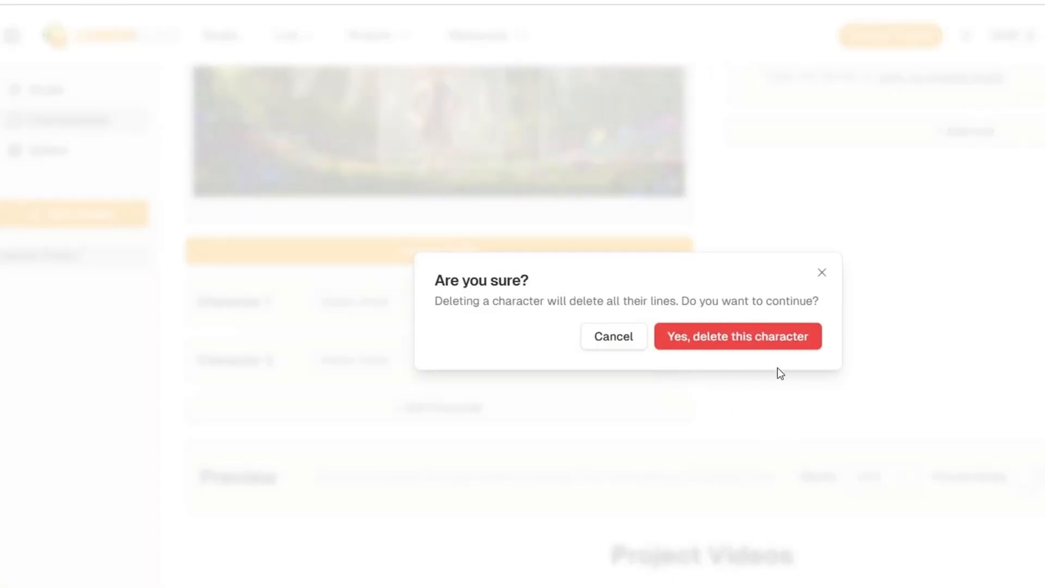
click(773, 343)
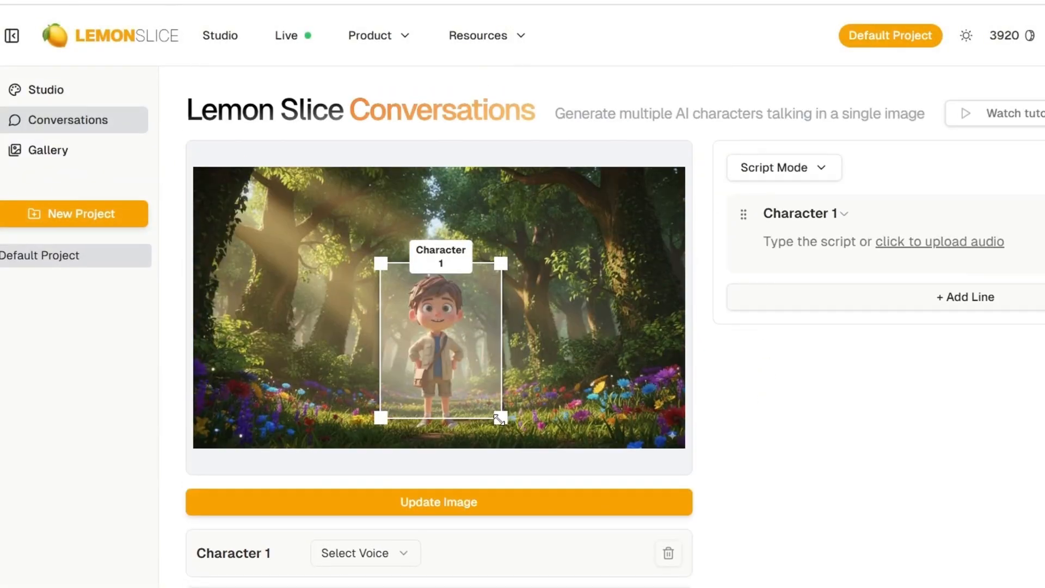
Paste the Scene 1 dialogue starting "This forest looks so mysterious…" as Character 1's line and assign the "Little Gamin…" voice
click(799, 242)
key(ctrl+v)
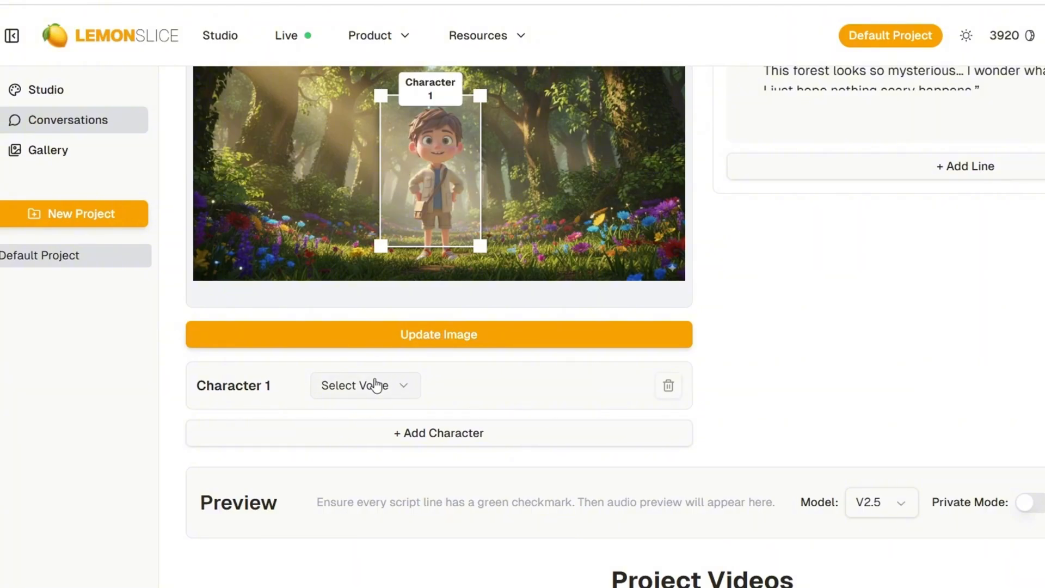
click(374, 384)
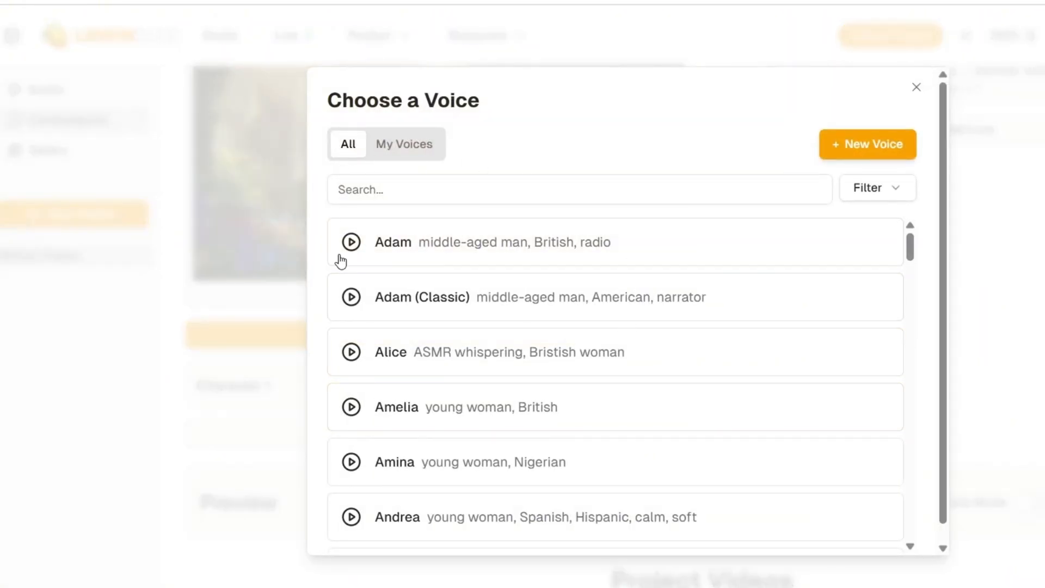
scroll(580, 316, down, 9)
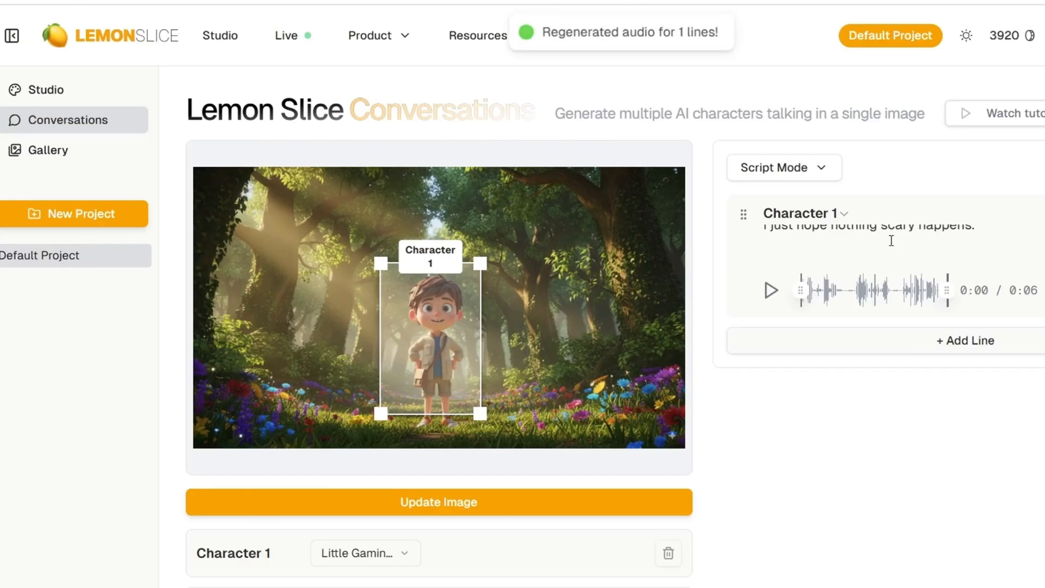
Play the generated audio of Character 1's forest line
click(773, 292)
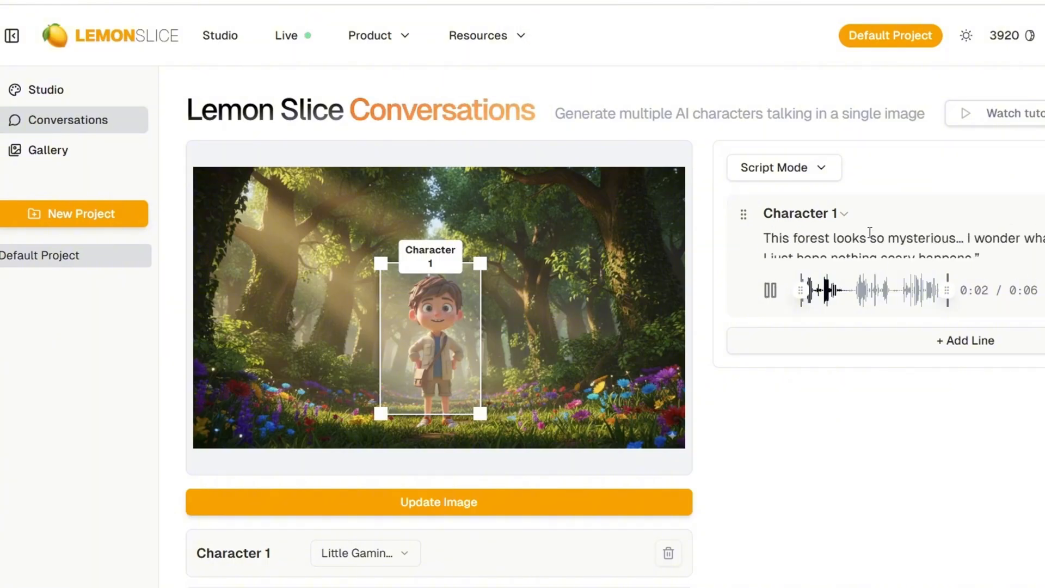
scroll(869, 235, down, 1)
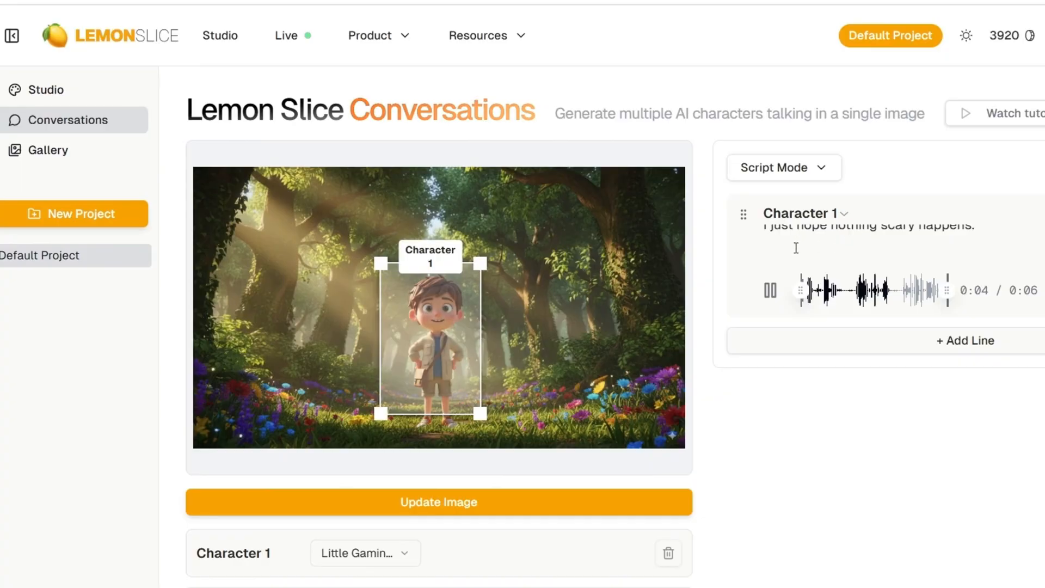
Set the video model to V2.7, the option with background and body motion
scroll(864, 430, down, 5)
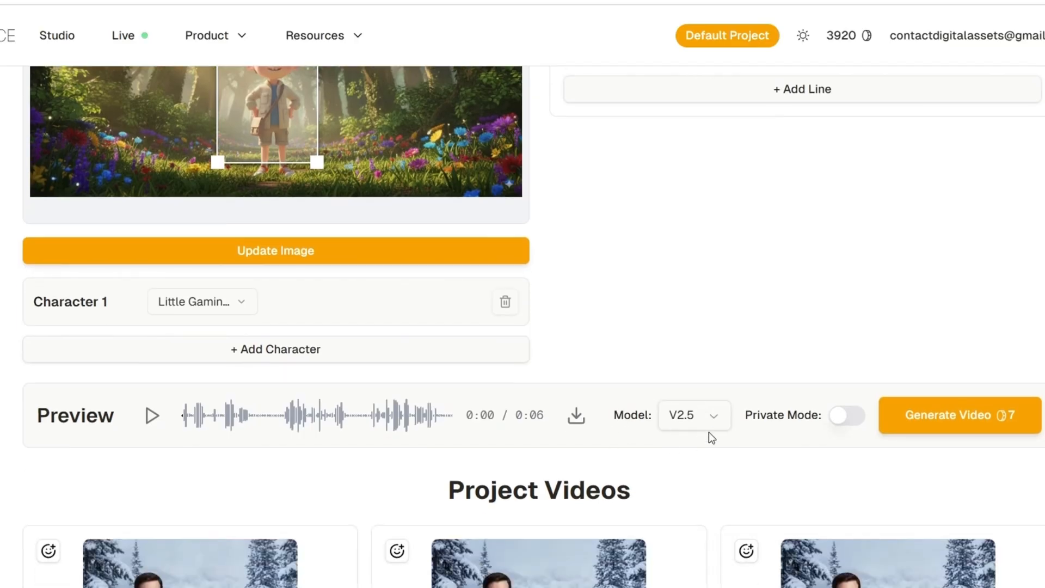
click(710, 423)
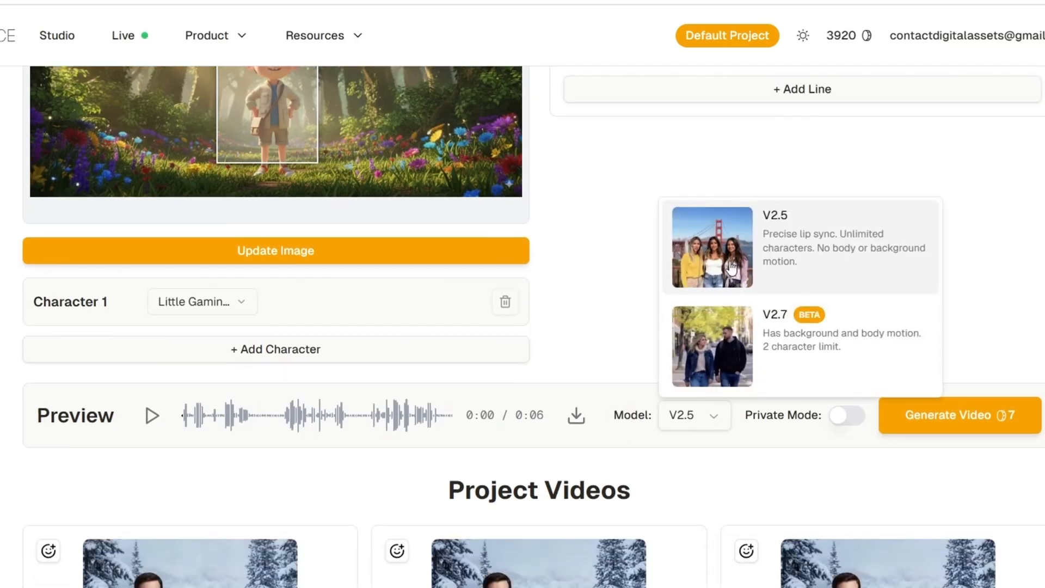
click(780, 343)
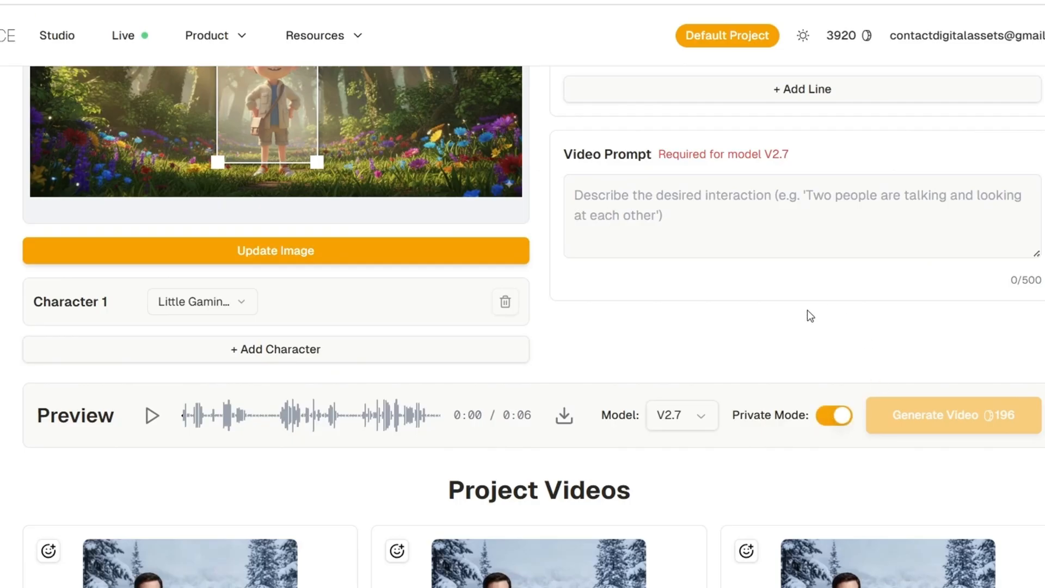
Enter the video prompt "Boy talking with hand gestures and full body motion" and generate the video
scroll(739, 311, up, 5)
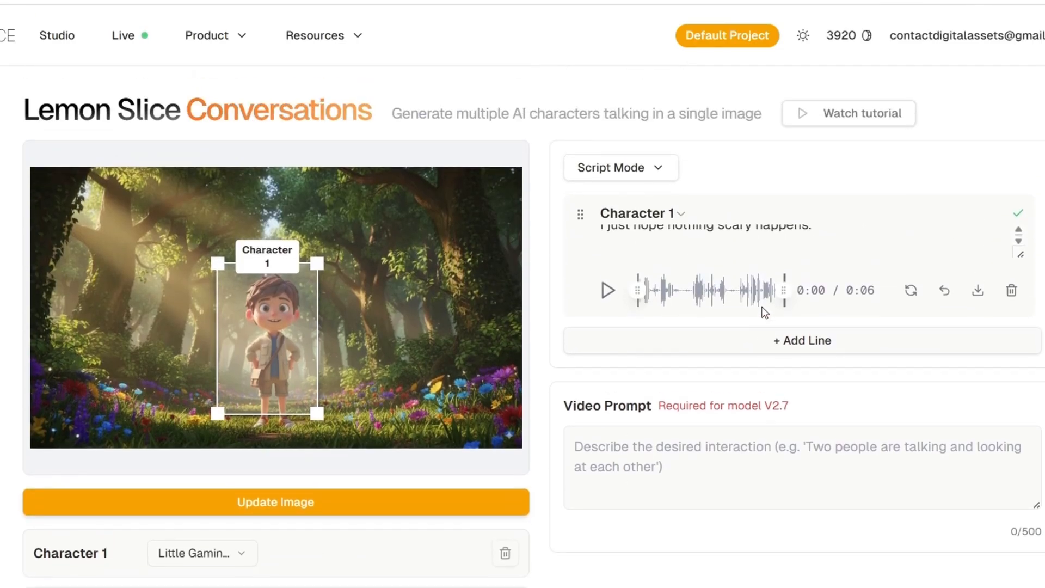
click(620, 472)
text(Boy)
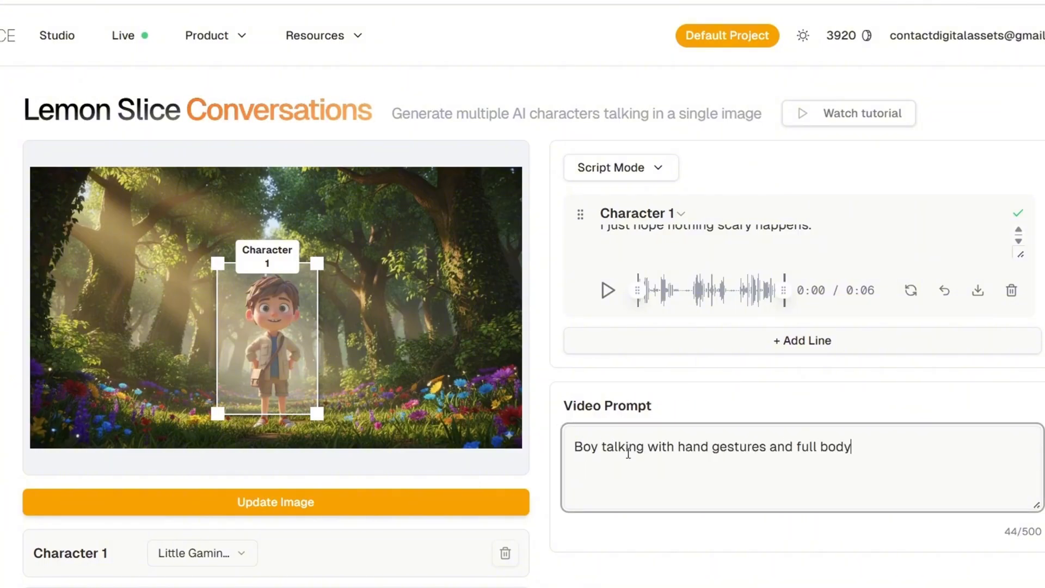
scroll(922, 555, down, 2)
click(924, 555)
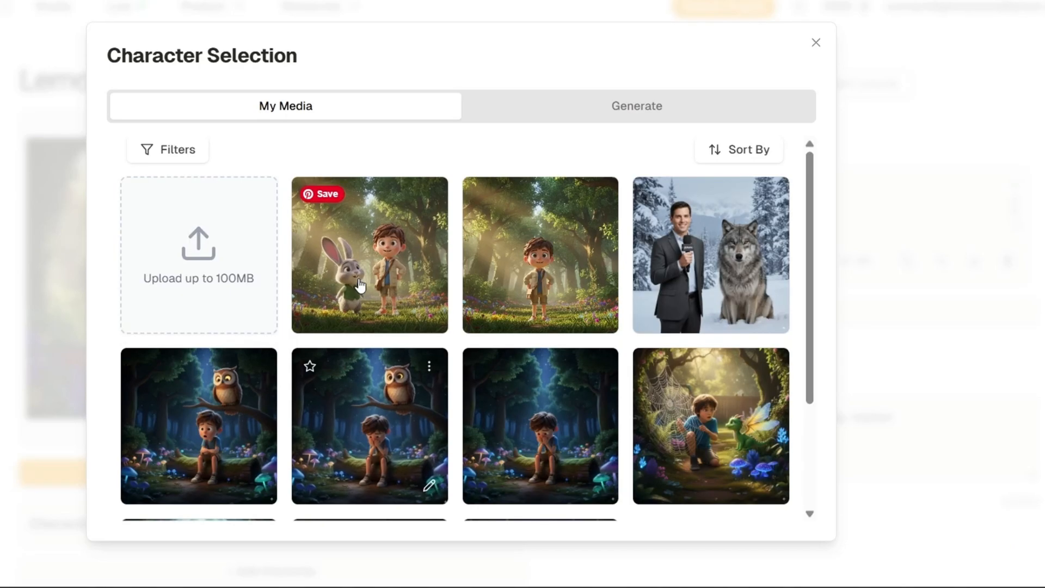
Replace the scene image with the boy and rabbit picture and move the Character 1 box onto the boy
click(390, 316)
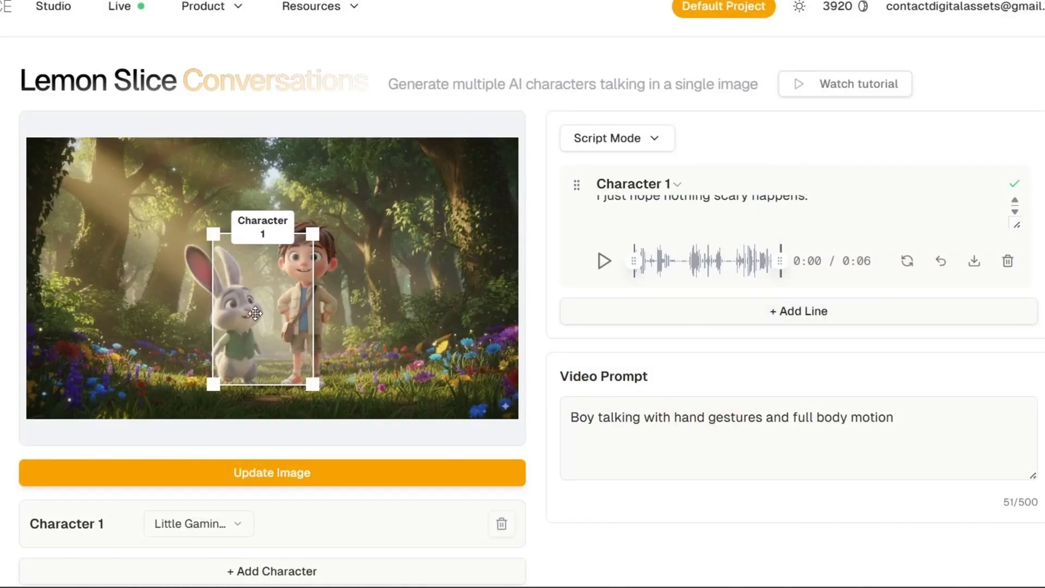
drag(256, 314, 225, 315)
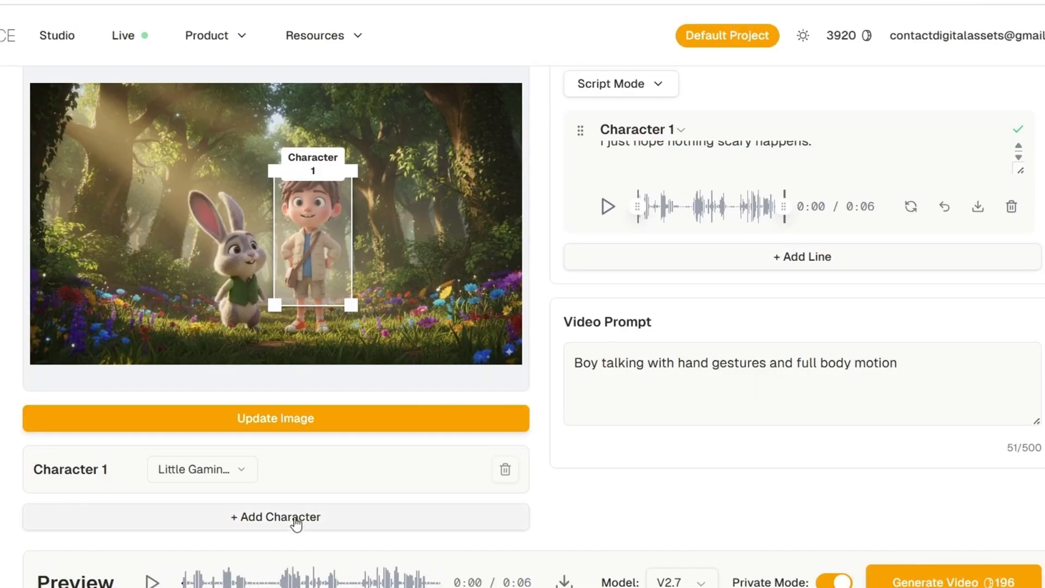
Add a second character, adjust the boy's box, and move and shrink the Character 2 box to fit the rabbit
click(297, 516)
mouse_move(336, 213)
mouse_down()
mouse_move(291, 216)
mouse_move(339, 220)
mouse_up()
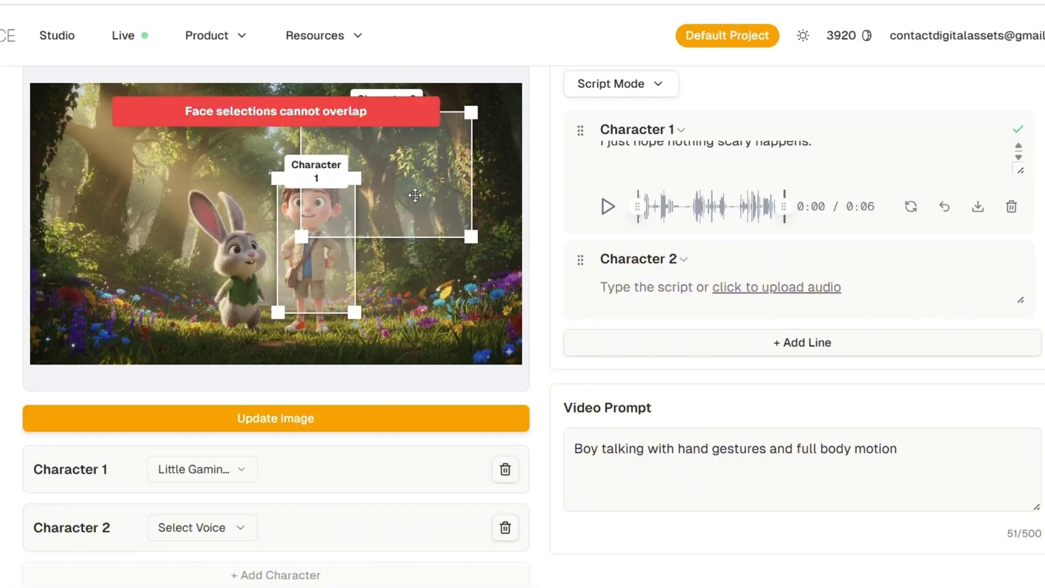
drag(415, 194, 188, 214)
drag(239, 298, 171, 308)
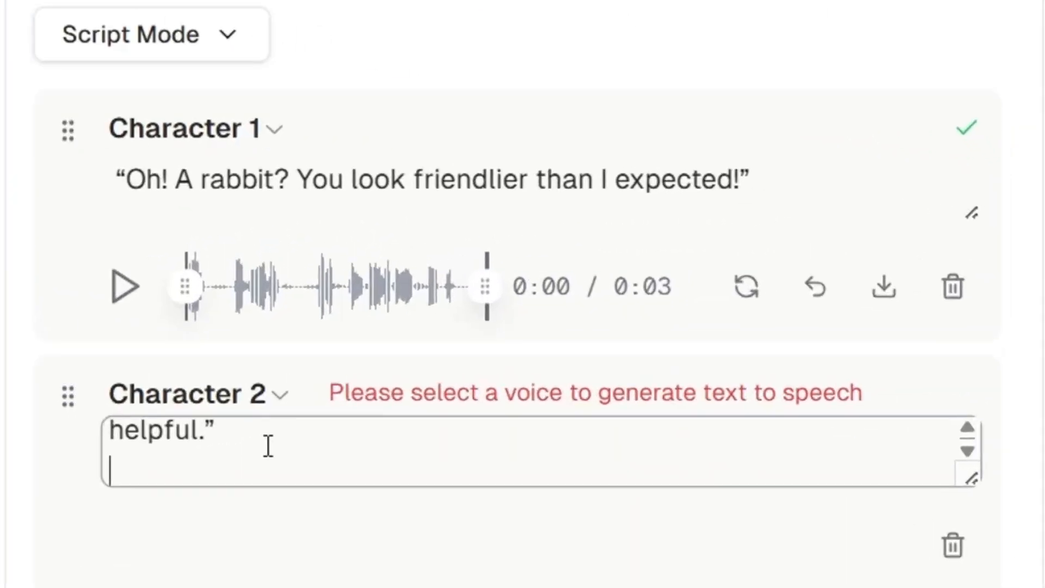
Assign the Little Alice voice to Character 2 for the rabbit's dialogue line
scroll(278, 468, up, 1)
click(280, 394)
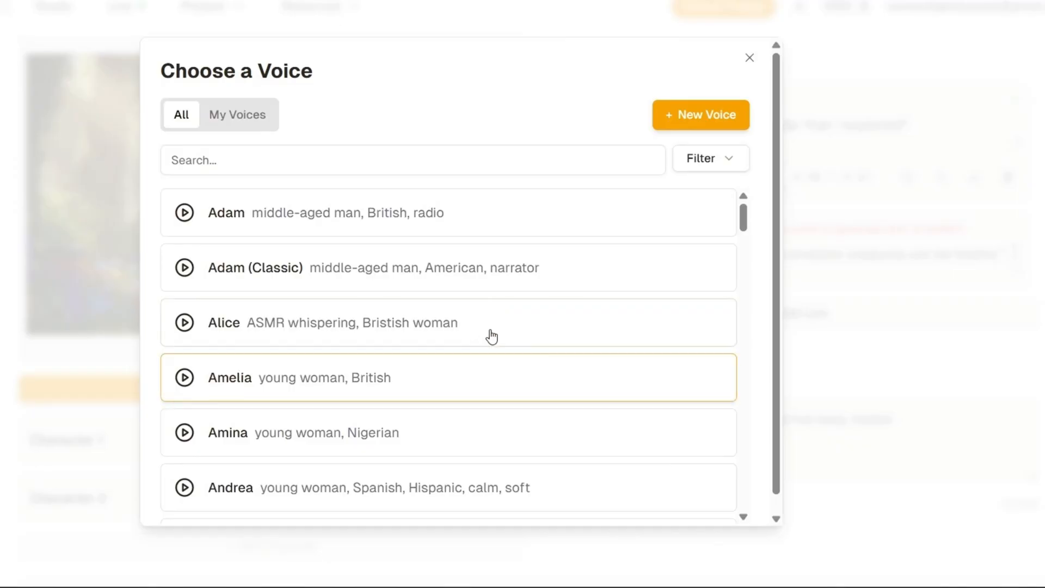
scroll(709, 249, down, 5)
drag(743, 234, 731, 404)
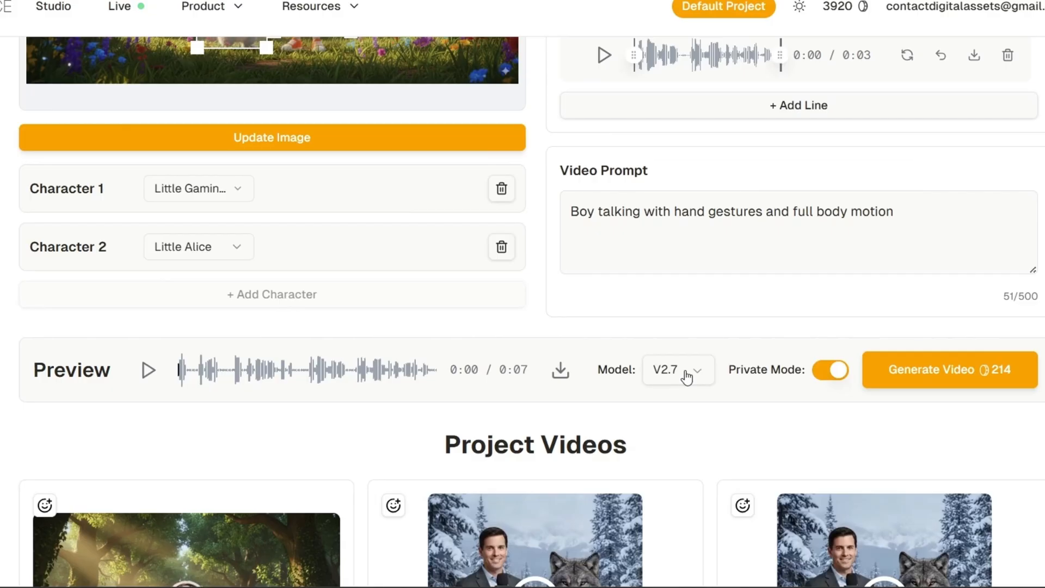
Change the video prompt to "Boy and the rabbit talking and looking at each other." and generate the video with model V2.7
click(685, 374)
click(745, 366)
scroll(622, 305, down, 1)
scroll(662, 350, up, 5)
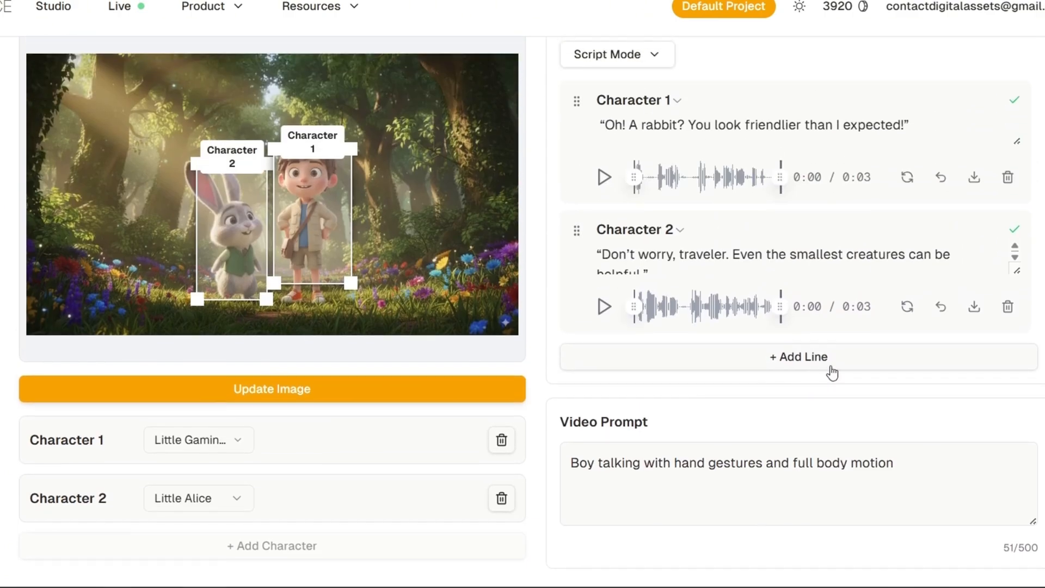
text(rabb)
text(it talking and looking at each other.)
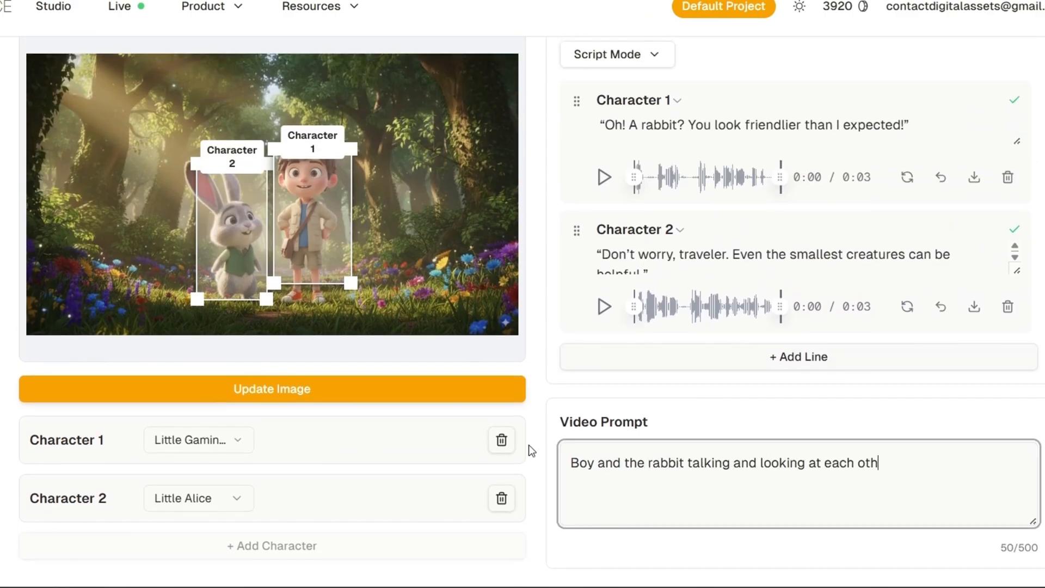
scroll(707, 452, down, 3)
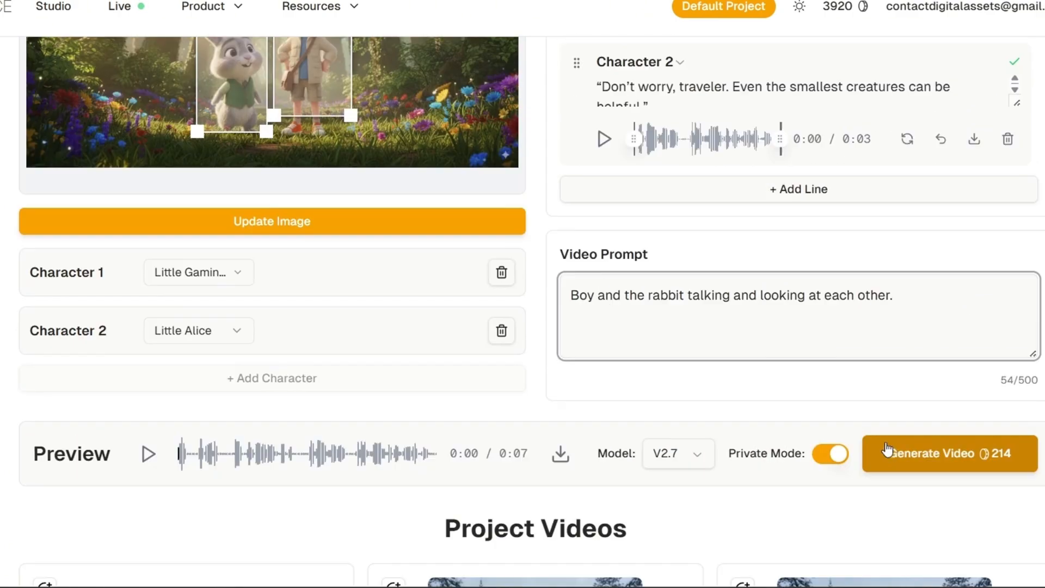
click(893, 452)
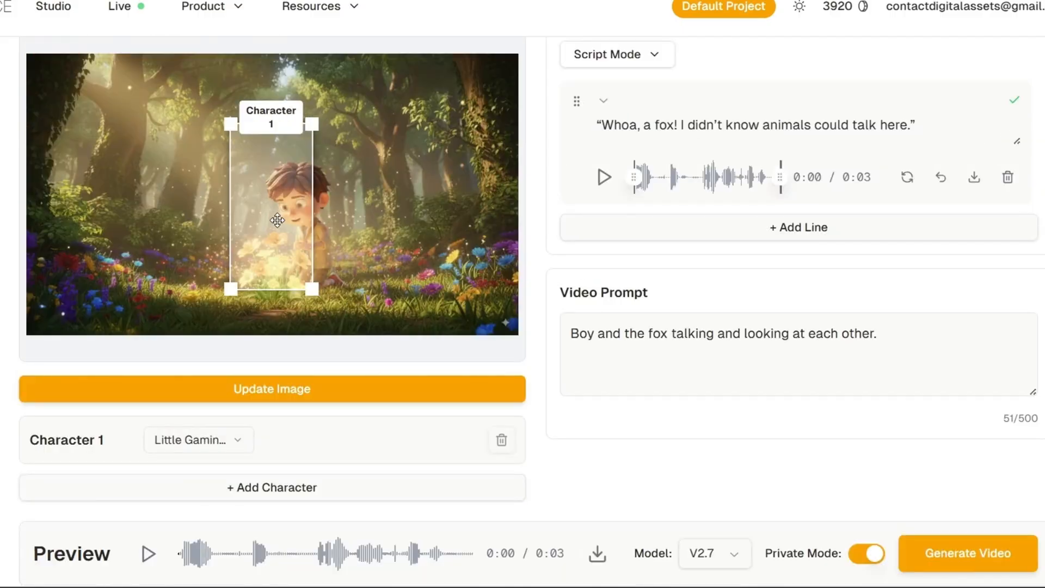
Move and resize the Character 1 box to fit the boy crouching by the glowing flowers
drag(278, 220, 298, 234)
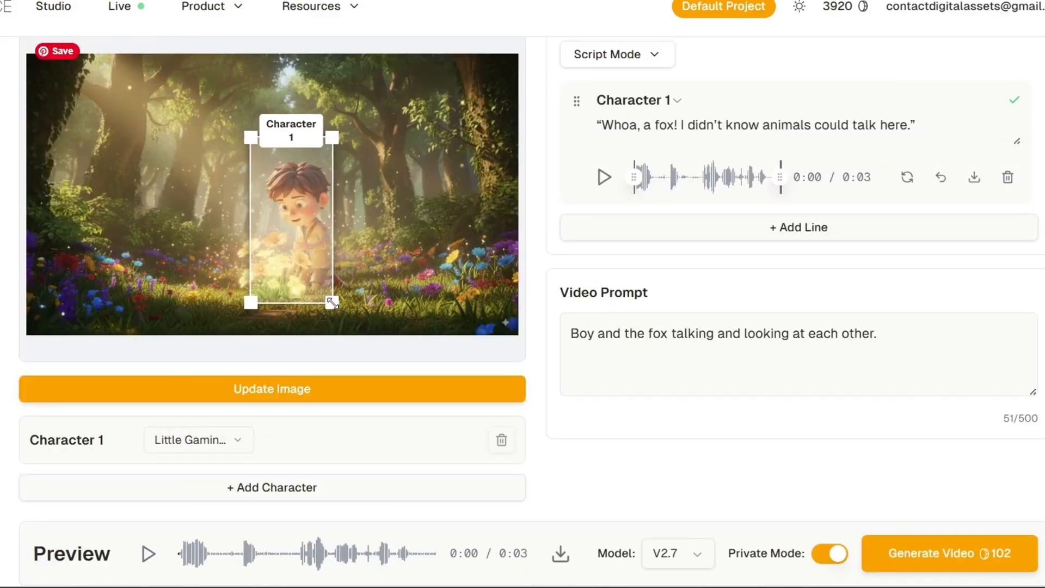
drag(332, 302, 349, 305)
drag(313, 268, 310, 262)
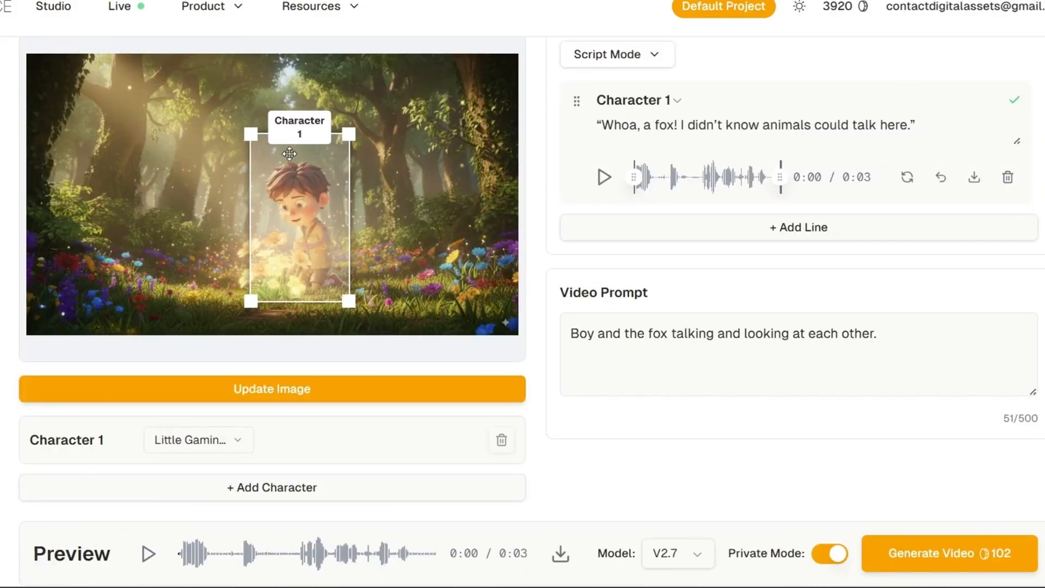
drag(249, 133, 255, 153)
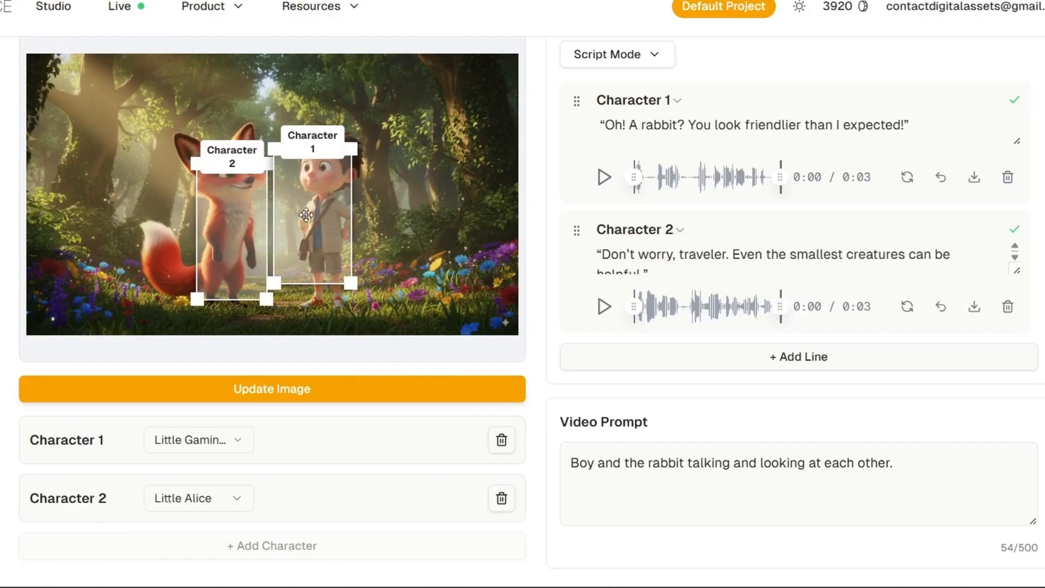
Move the Character 1 box onto the boy in the fox scene and enlarge it to fit him
drag(306, 215, 315, 187)
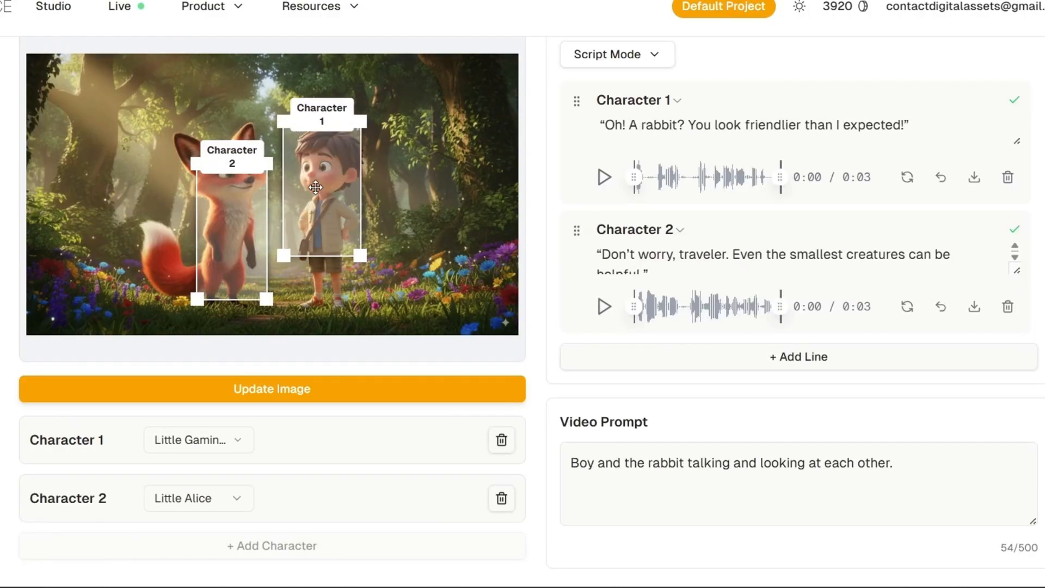
drag(364, 258, 370, 281)
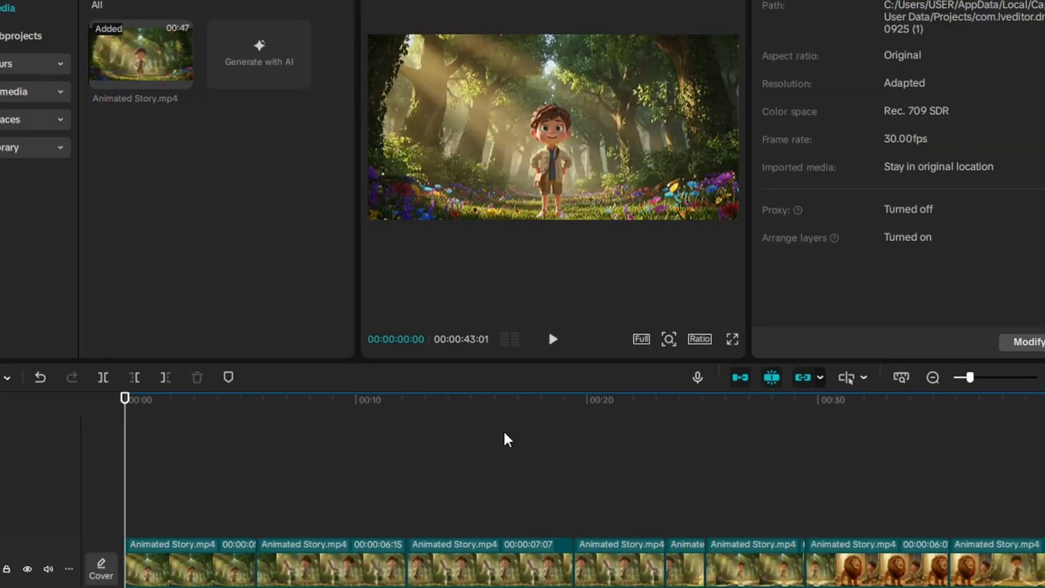
Switch to CapCut and move the 00:00:06:15 boy-and-rabbit clip to a different place in the timeline order
click(574, 566)
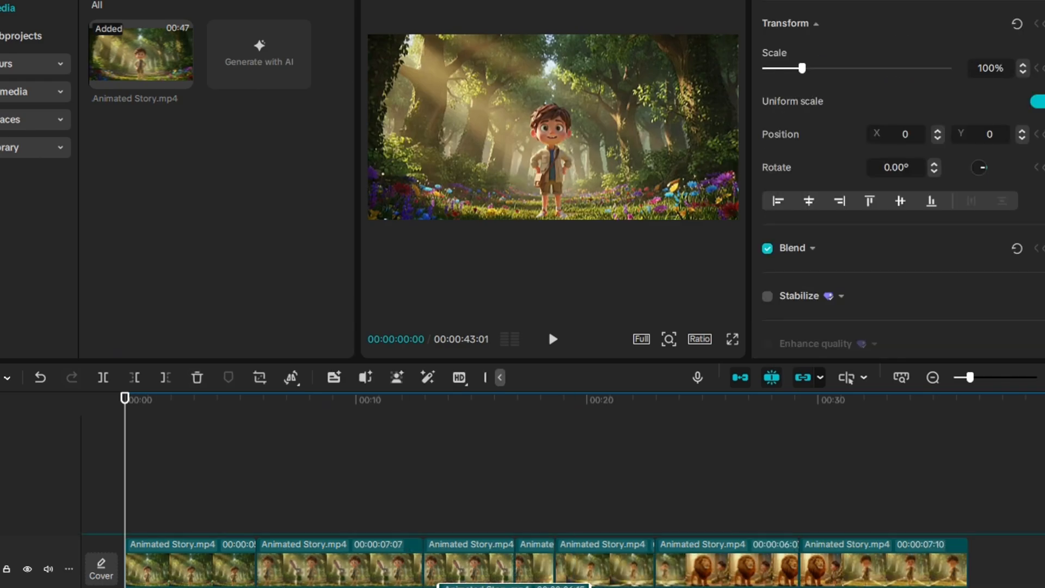
drag(574, 567, 683, 566)
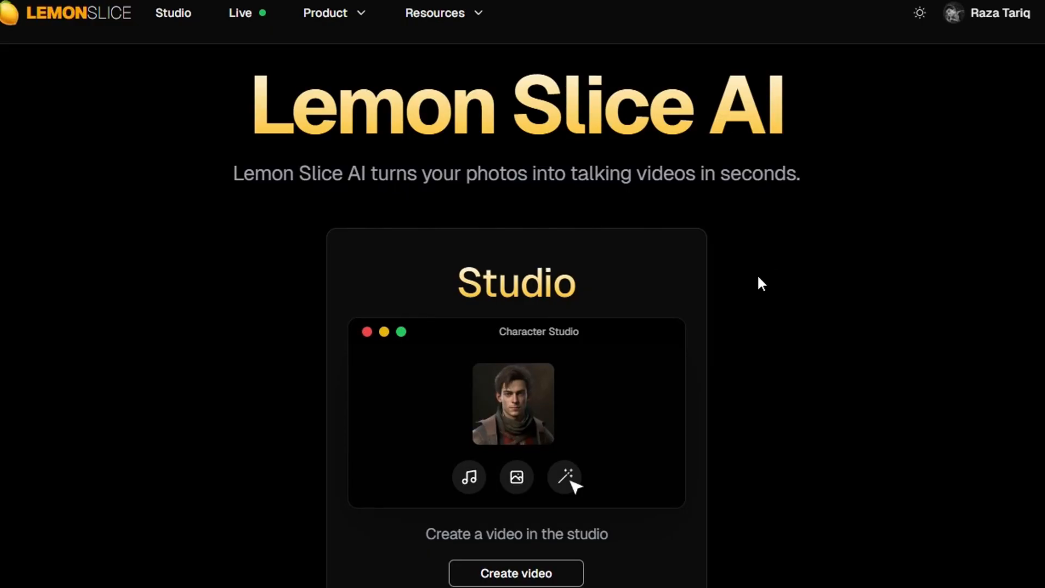
Switch to the Lemon Slice site, open Lemon Slice Live and browse its gallery of AI characters
click(246, 18)
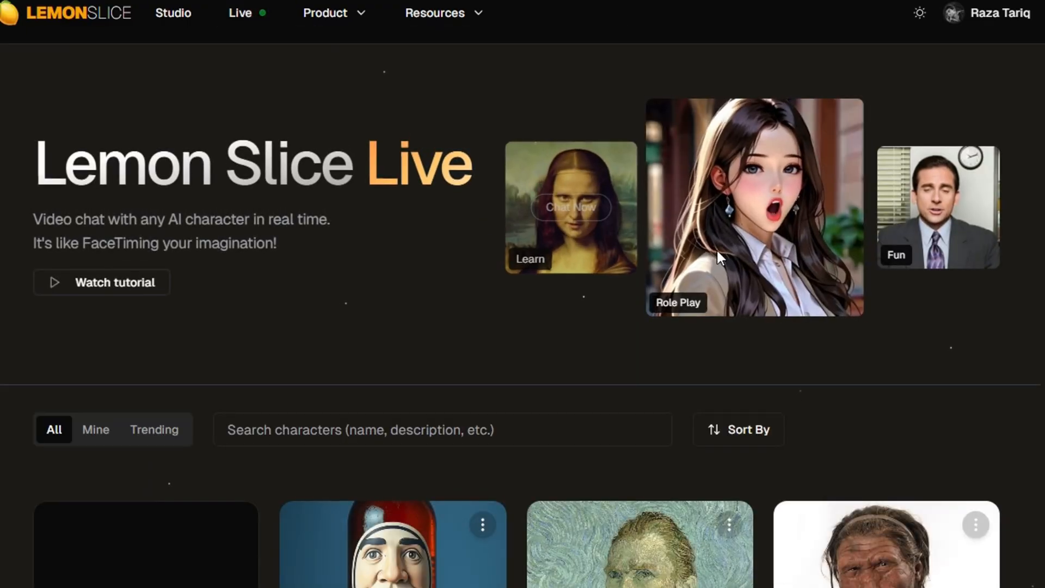
scroll(949, 264, down, 5)
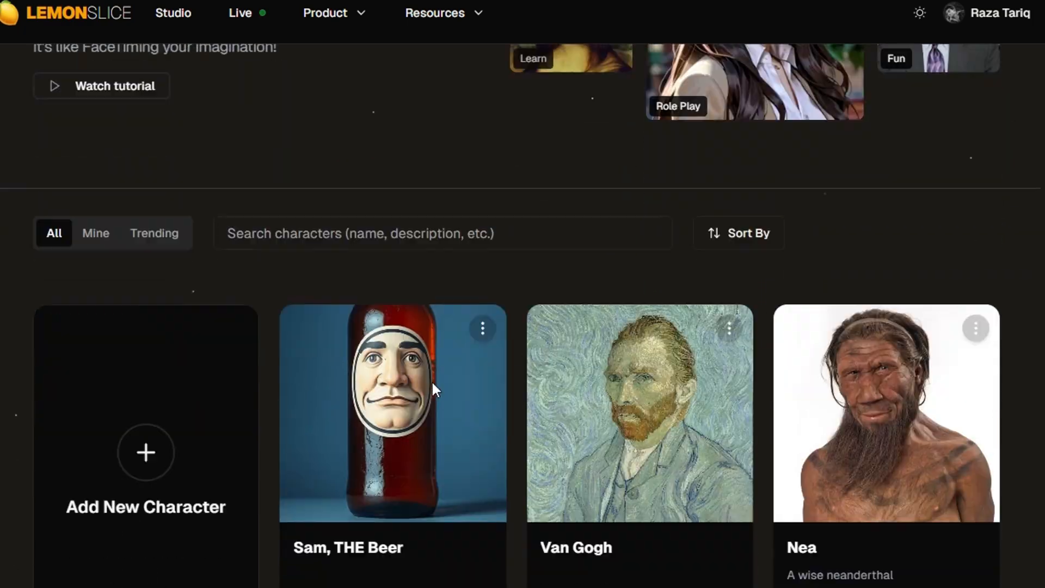
scroll(848, 380, down, 6)
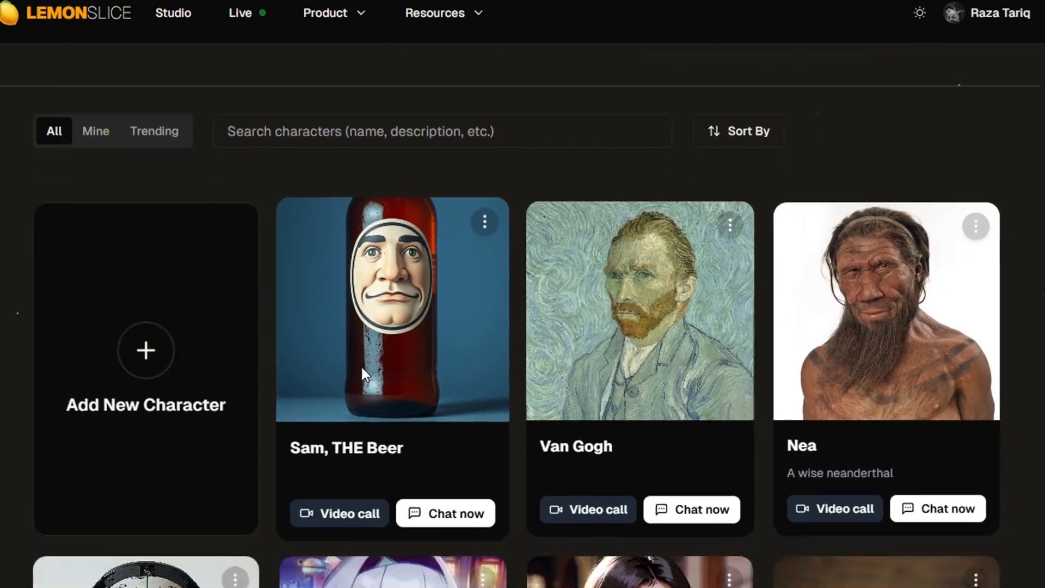
scroll(711, 374, down, 9)
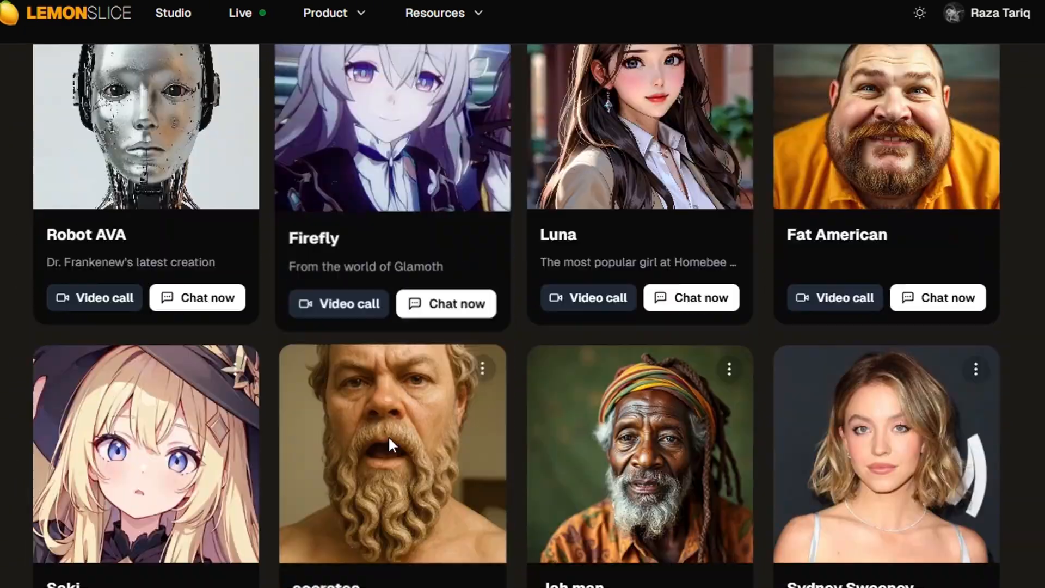